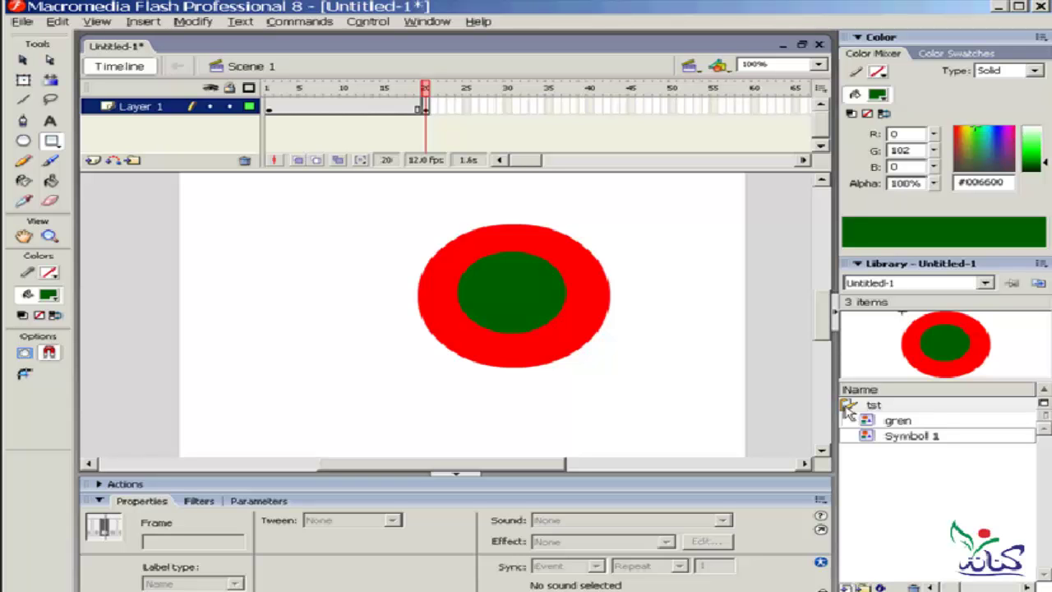
Step: Delete Symbol 1, the grn symbol and the tst folder from the library
left_click(904, 437)
left_click(913, 587)
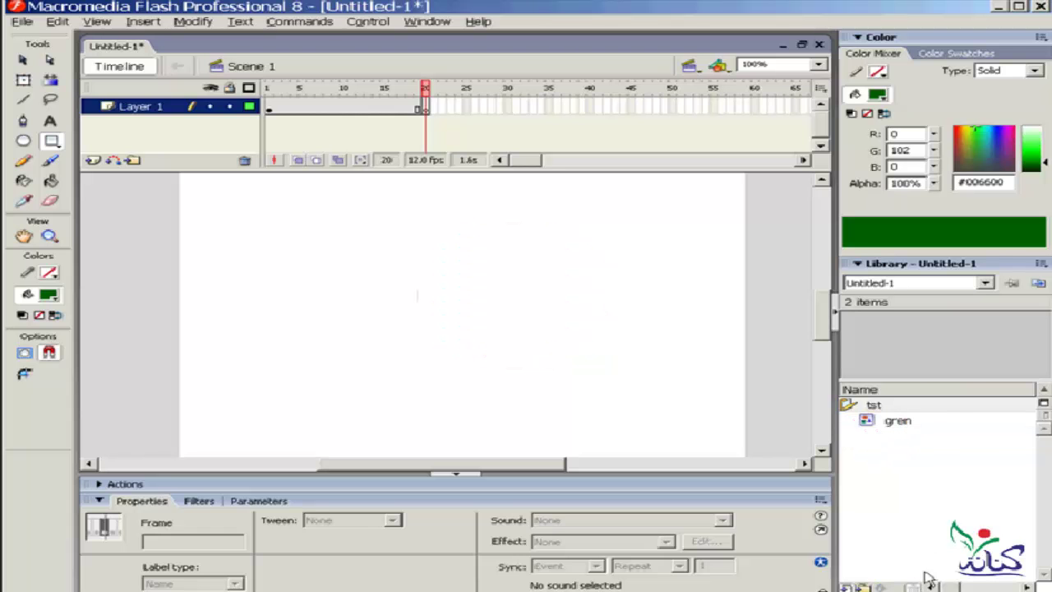
left_click(867, 422)
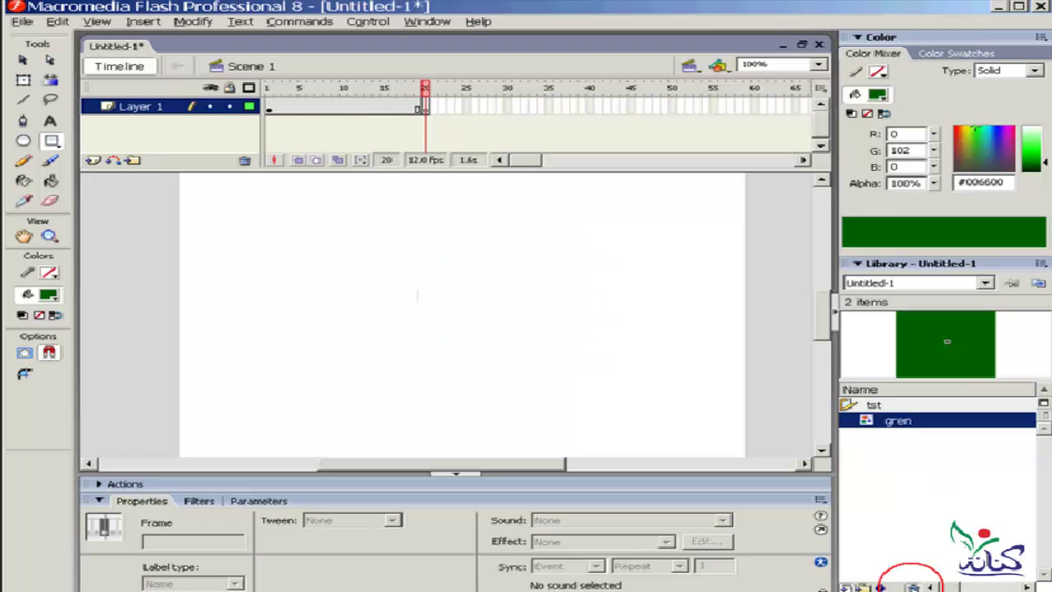
left_click(912, 586)
left_click(873, 405)
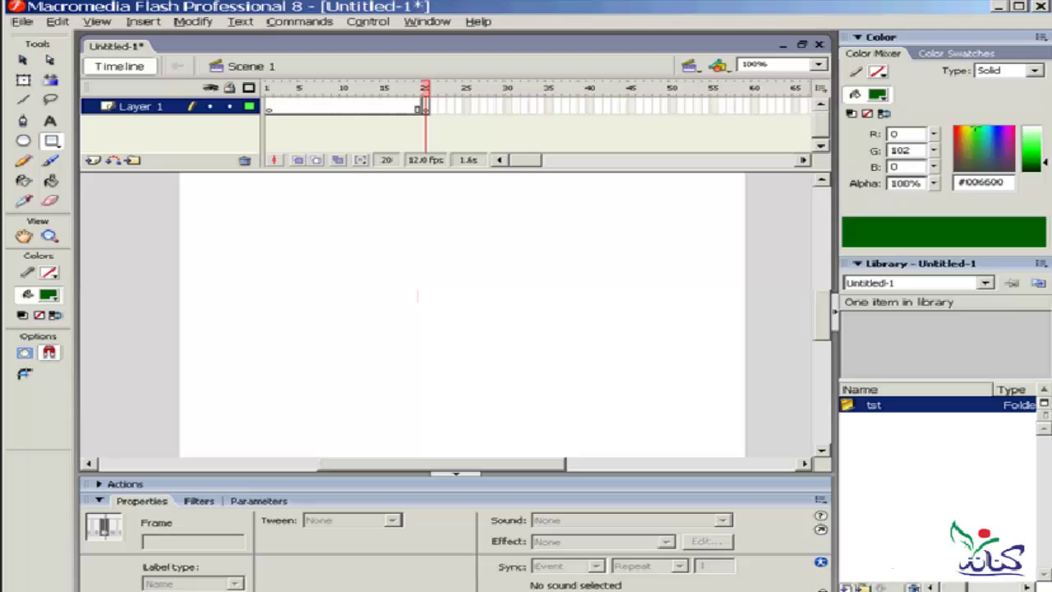
left_click(912, 587)
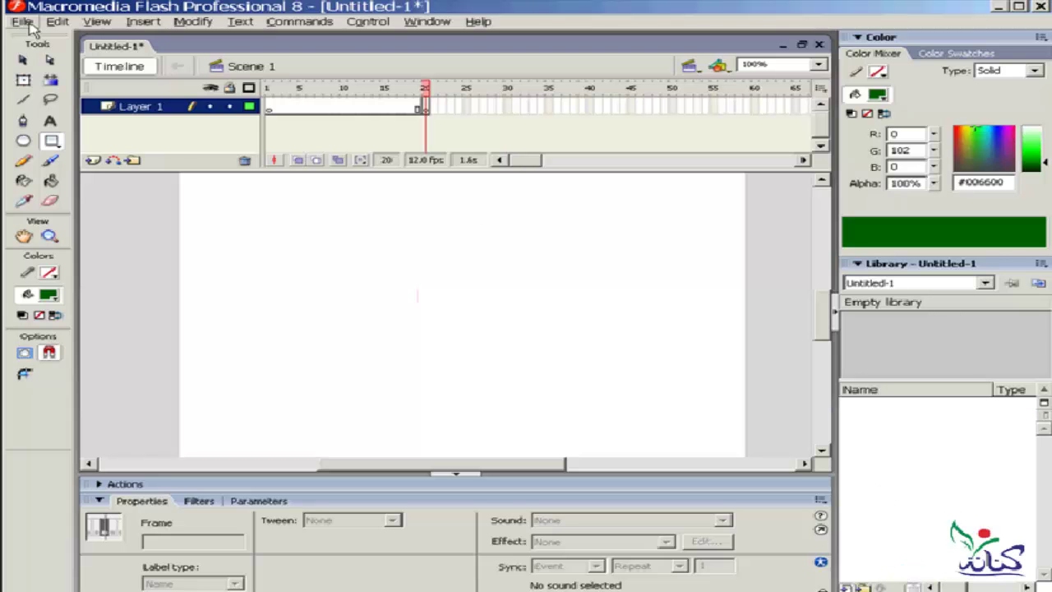
Step: Open the recent document 'time' from the File menu
left_click(25, 22)
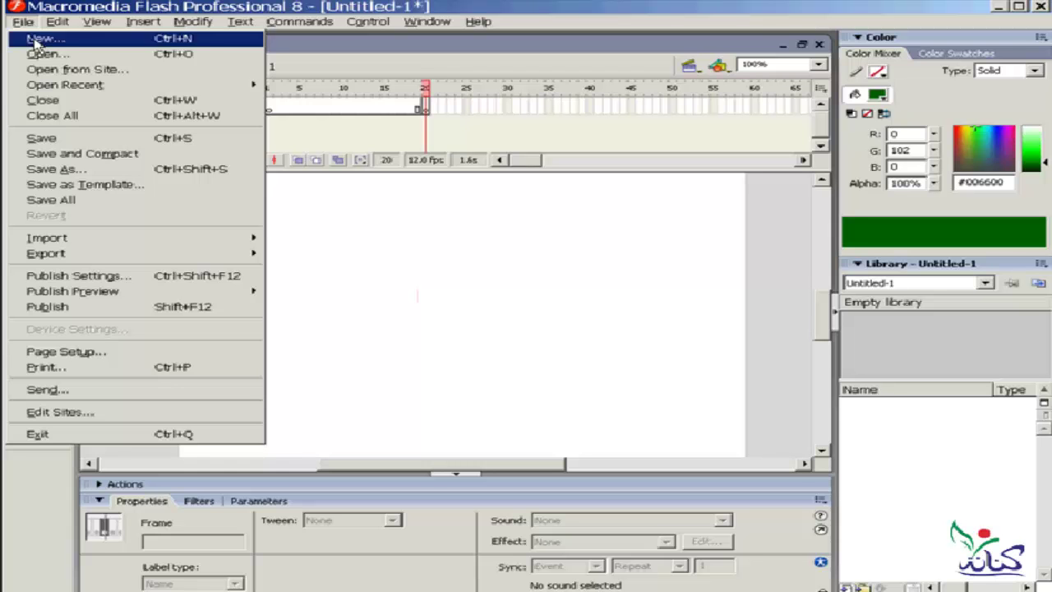
mouse_move(65, 84)
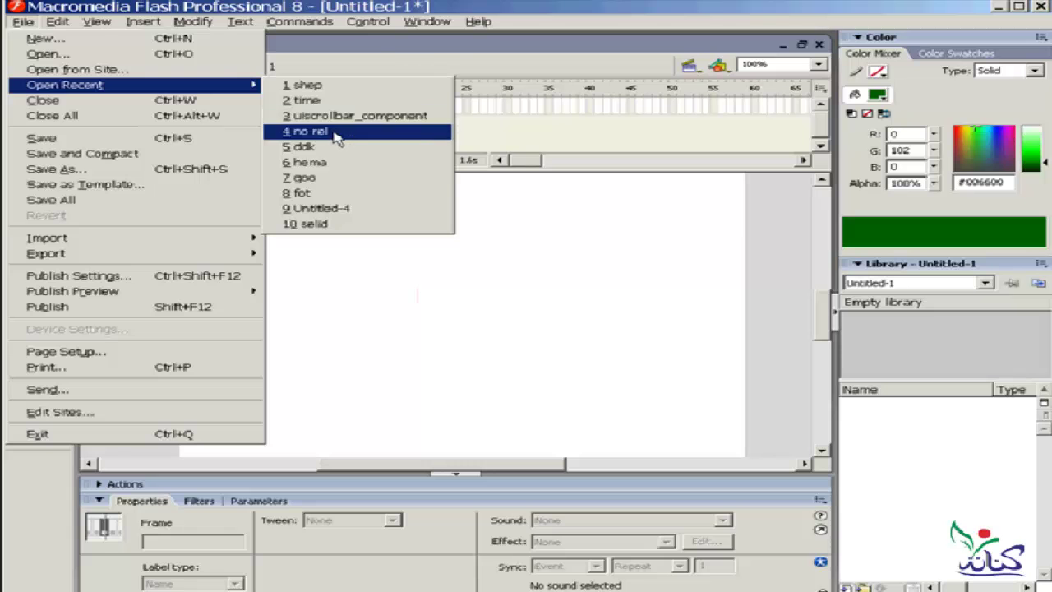
left_click(322, 100)
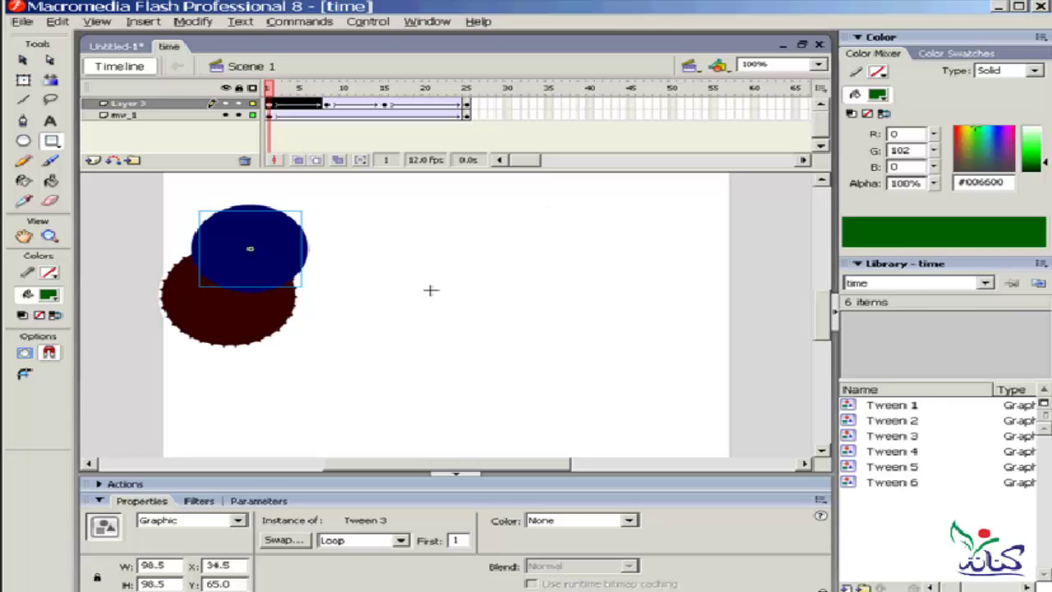
Step: Switch back and forth between the Untitled-1 and time document tabs, ending on time
left_click(119, 47)
left_click(168, 47)
left_click(115, 47)
left_click(172, 48)
left_click(115, 47)
left_click(170, 47)
Step: Preview the Tween 1 through Tween 6 symbols in the time library
left_click(881, 406)
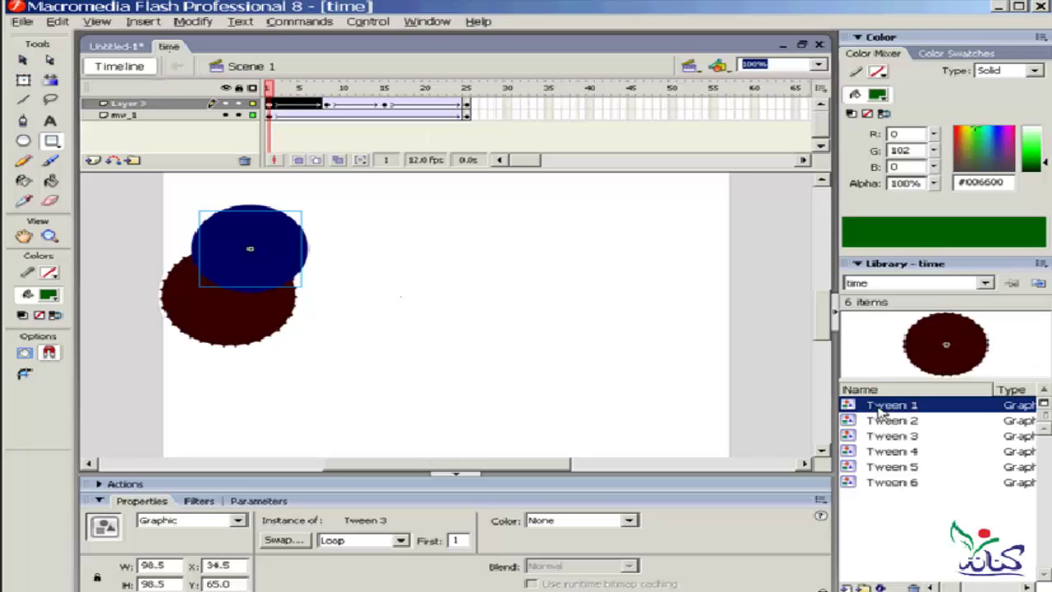
left_click(892, 421)
left_click(898, 437)
left_click(902, 451)
left_click(914, 466)
left_click(910, 483)
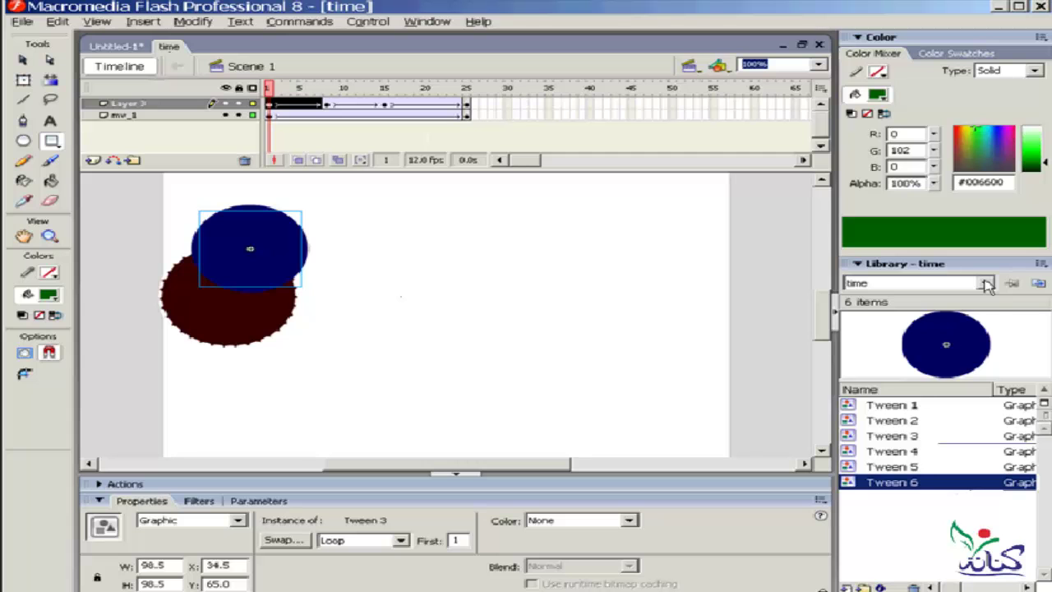
Step: Show the Untitled-1 library and return to the Untitled-1 document
left_click(986, 283)
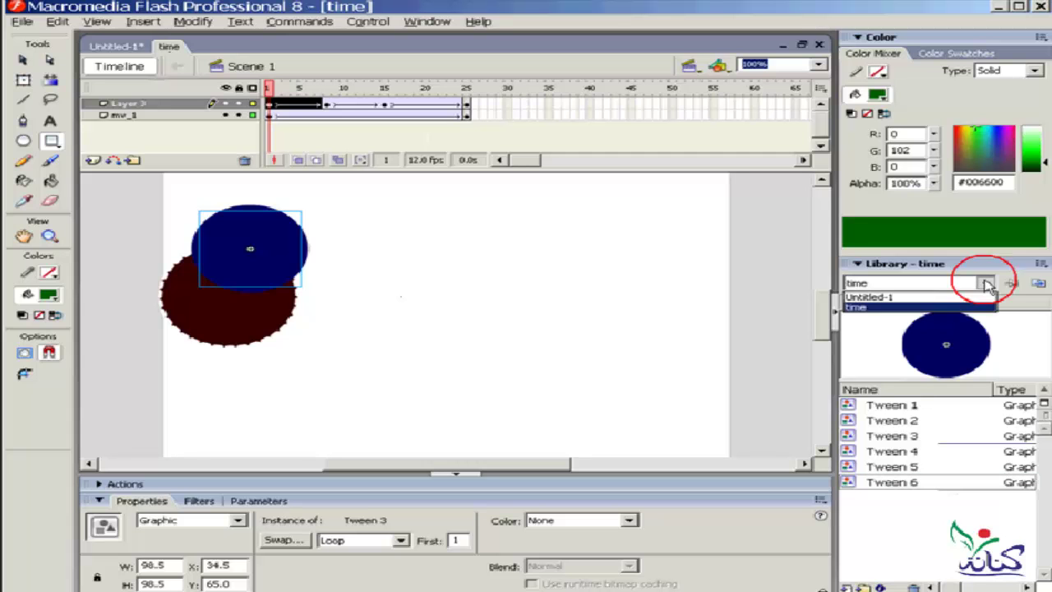
left_click(904, 296)
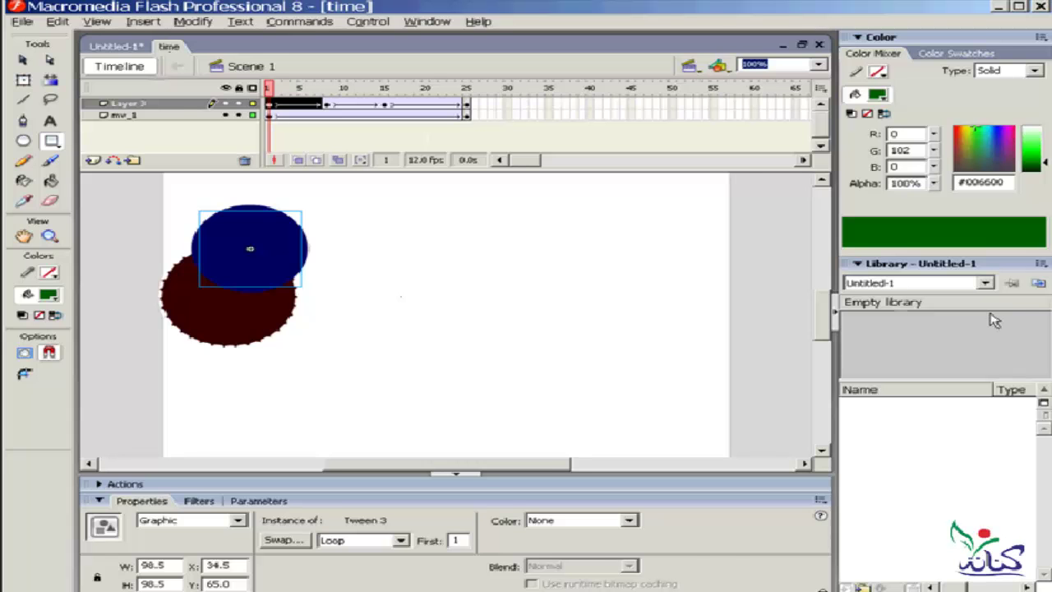
left_click(104, 48)
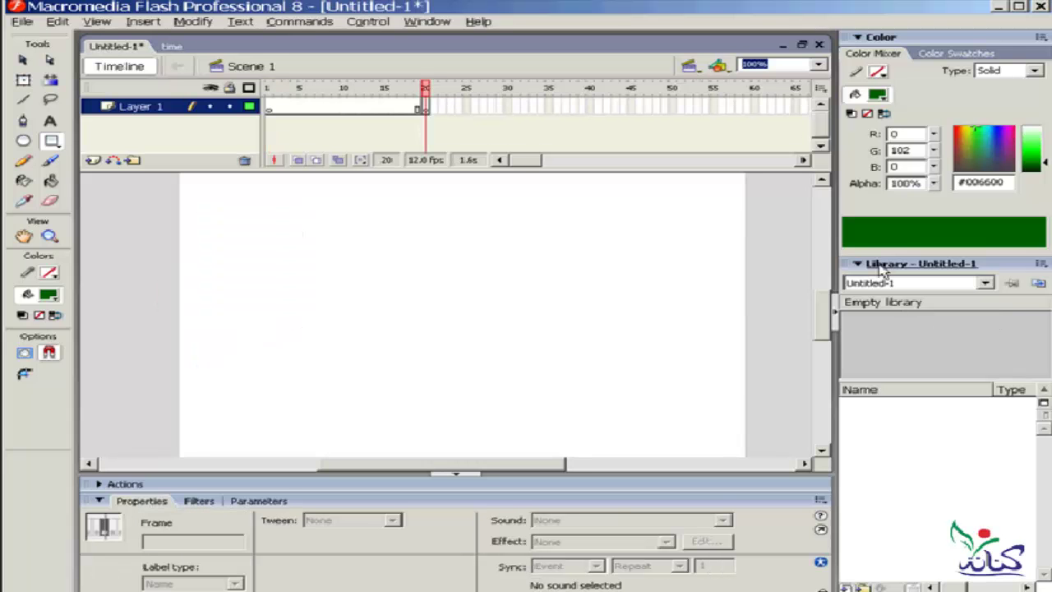
Step: Dock the time library in the main area and preview Tween 1 in the time document
left_click(985, 283)
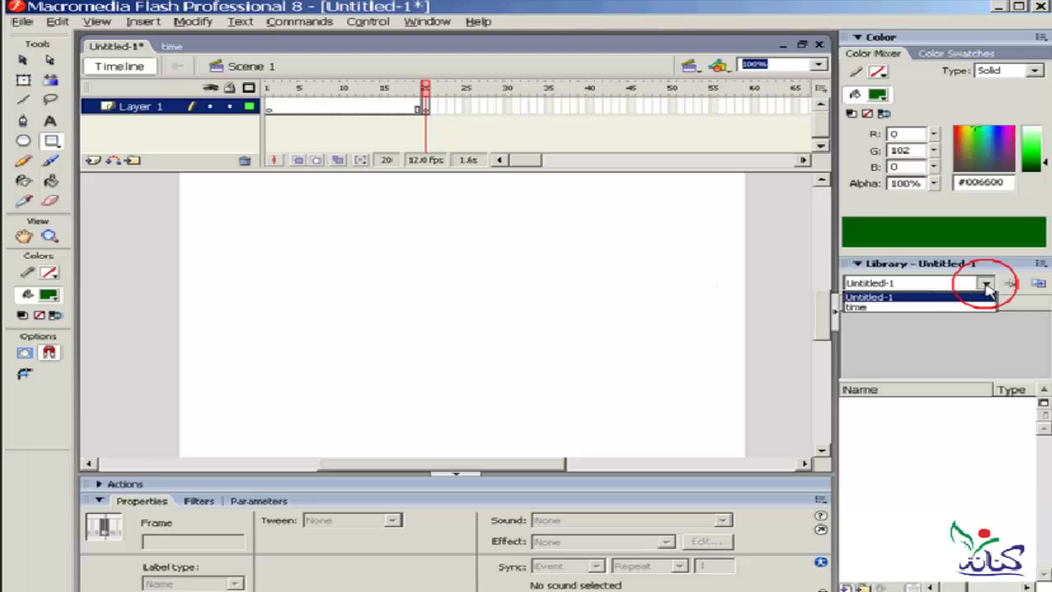
left_click(915, 308)
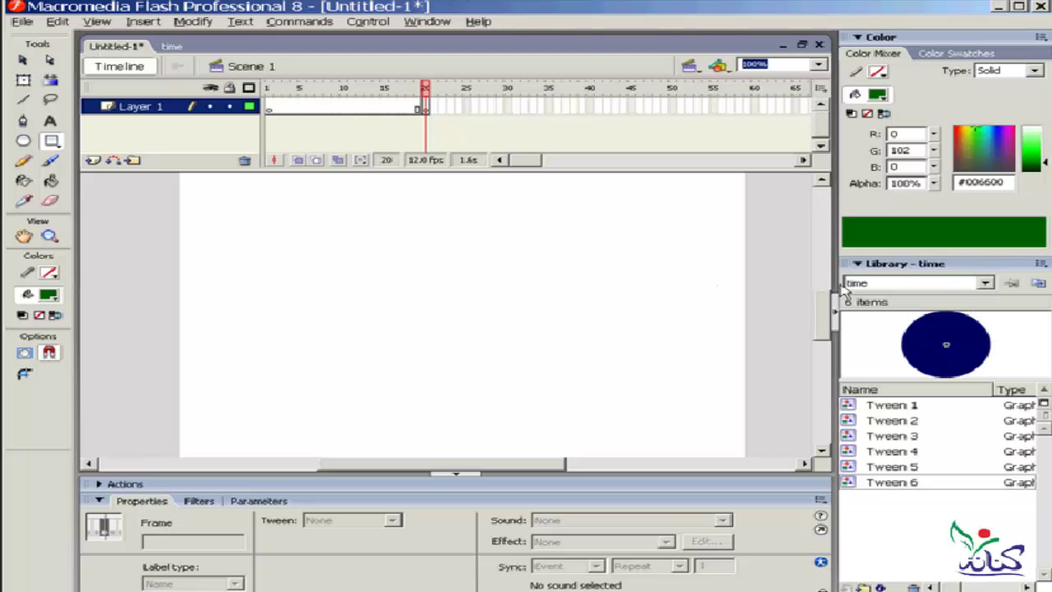
left_click_drag(846, 263, 608, 244)
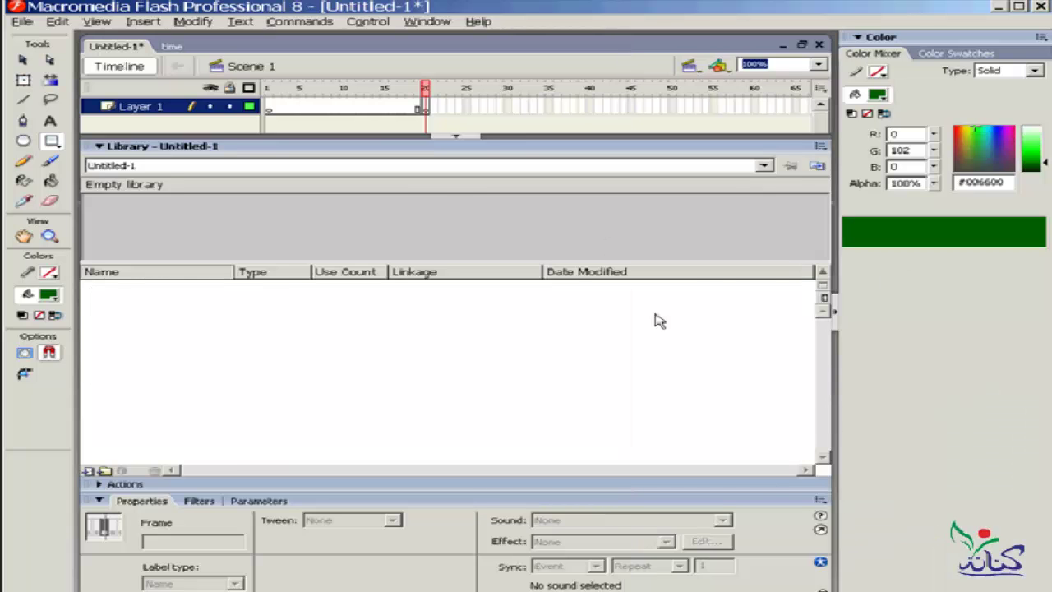
left_click(170, 47)
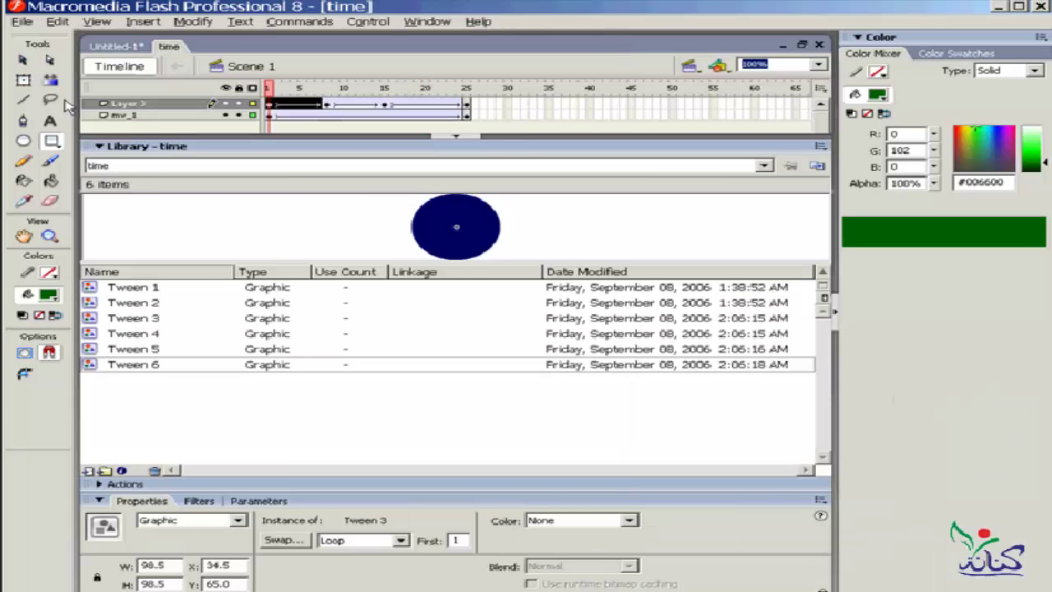
left_click(119, 47)
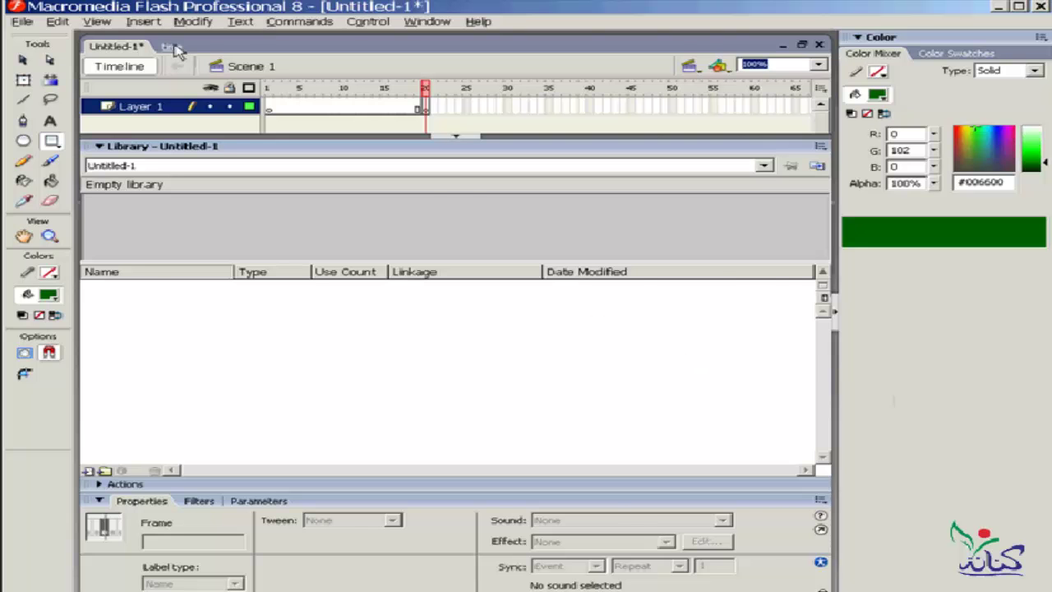
left_click(171, 47)
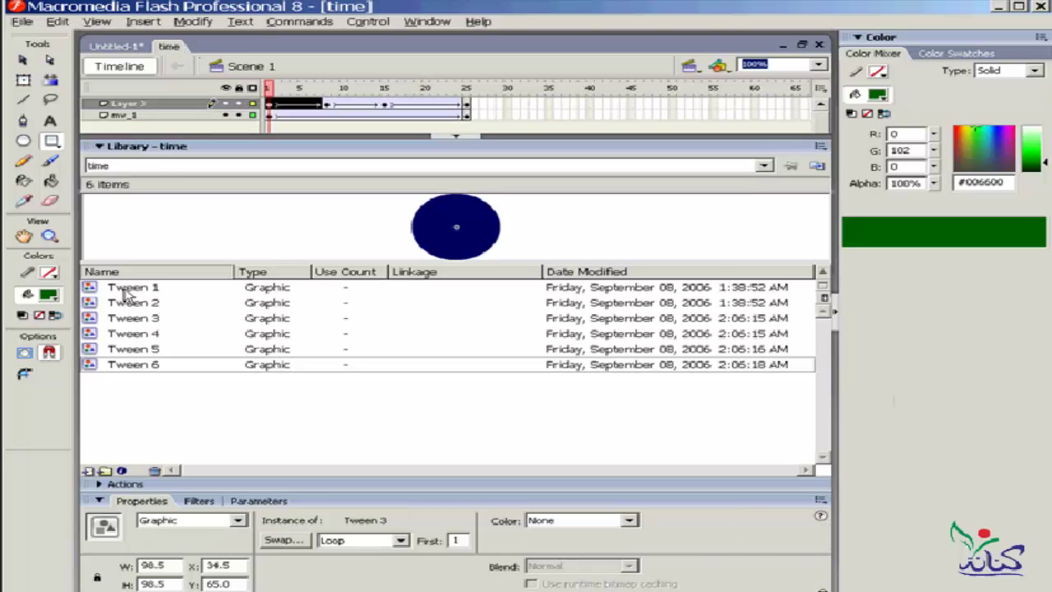
left_click(92, 288)
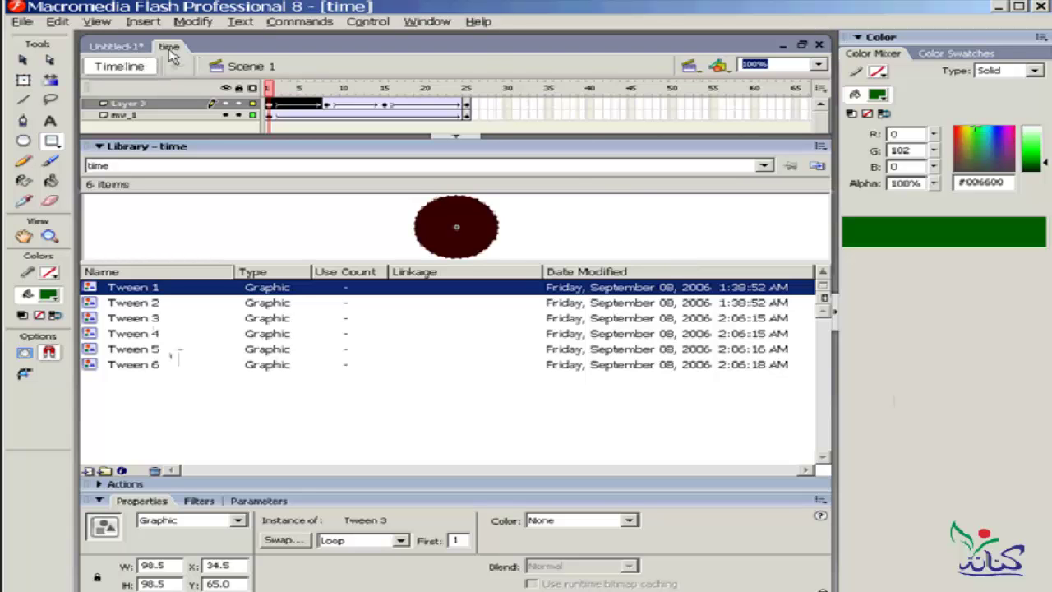
Step: Float both documents as separate windows and dock the library back beside the stage
left_click(801, 45)
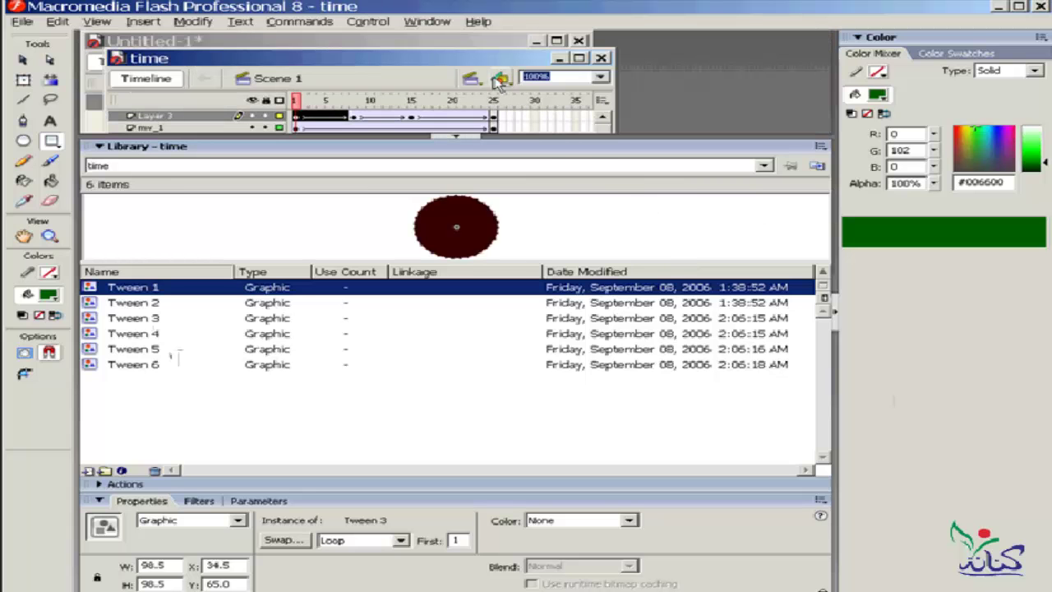
mouse_move(92, 148)
left_mouse_down()
mouse_move(212, 179)
mouse_move(857, 282)
left_mouse_up()
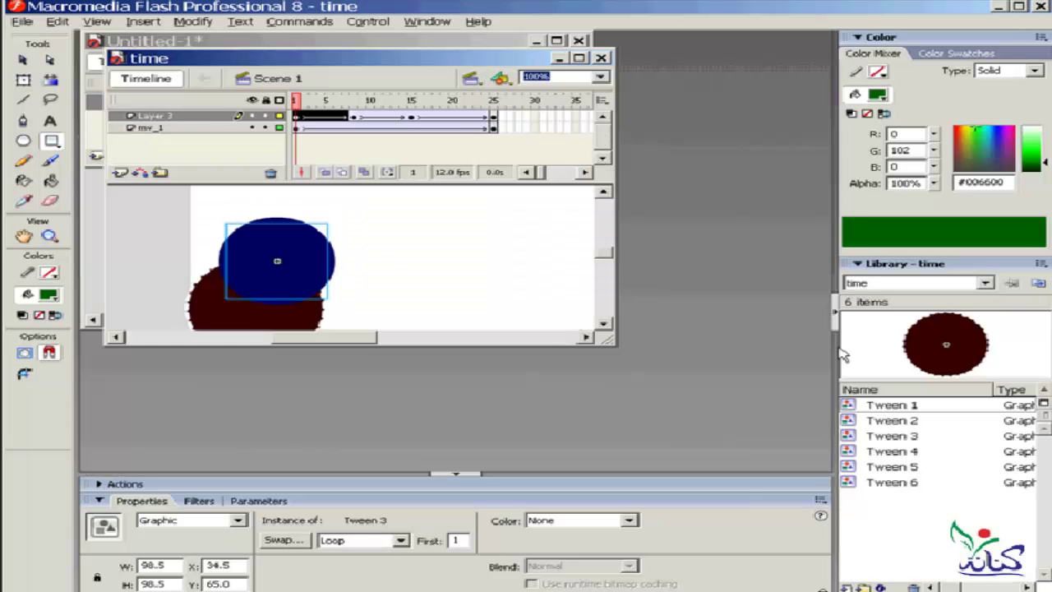
left_click_drag(386, 60, 516, 133)
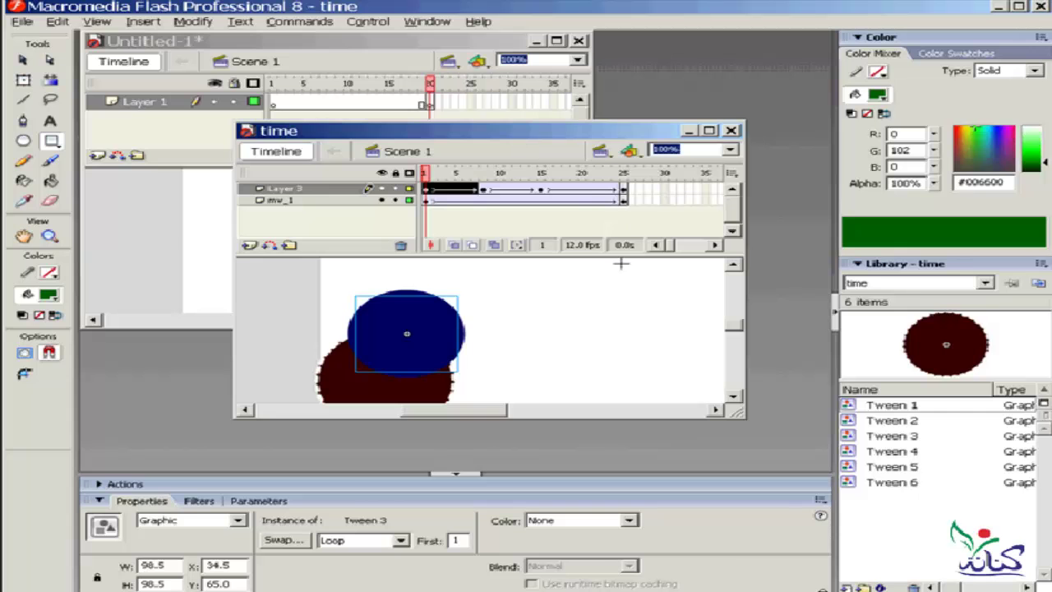
left_click(411, 49)
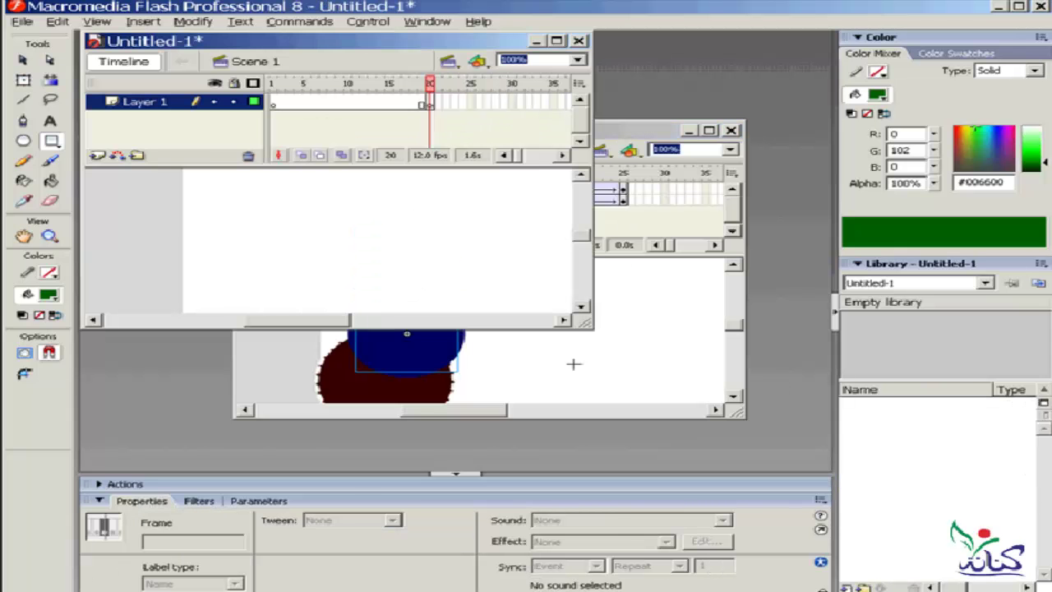
left_click(672, 149)
Step: Drag a Tween 1 circle onto the Untitled-1 stage and select it in Untitled-1's library
left_click_drag(851, 405, 210, 230)
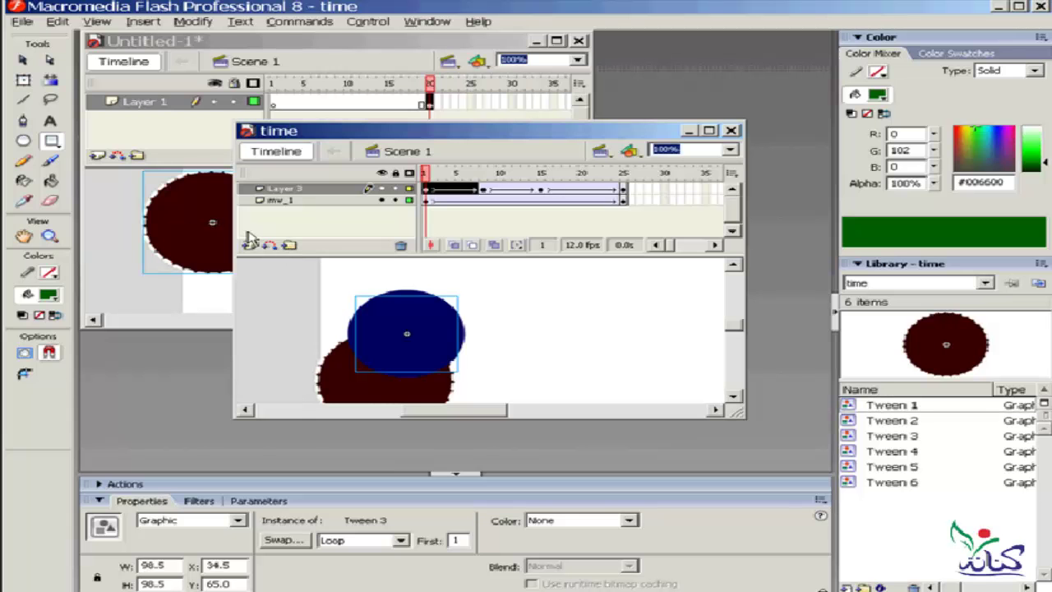
left_click_drag(505, 140, 538, 290)
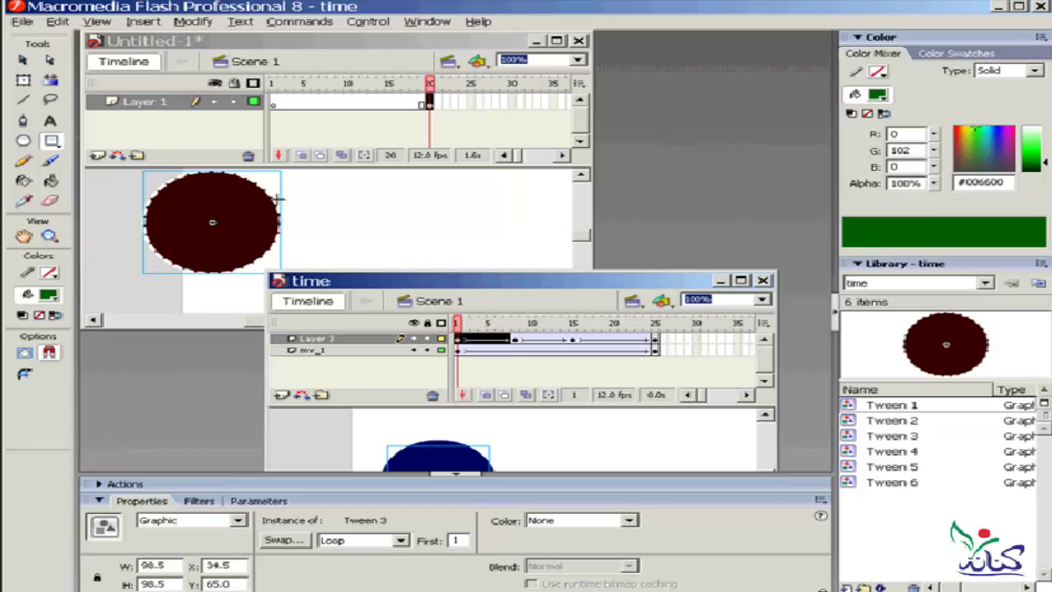
left_click(984, 282)
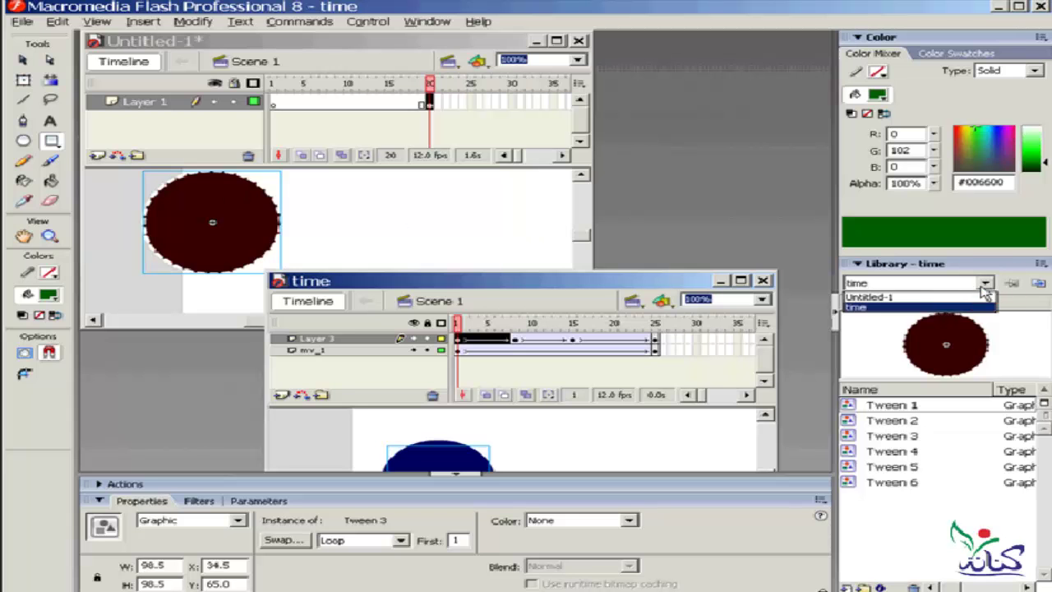
left_click(941, 297)
left_click(900, 406)
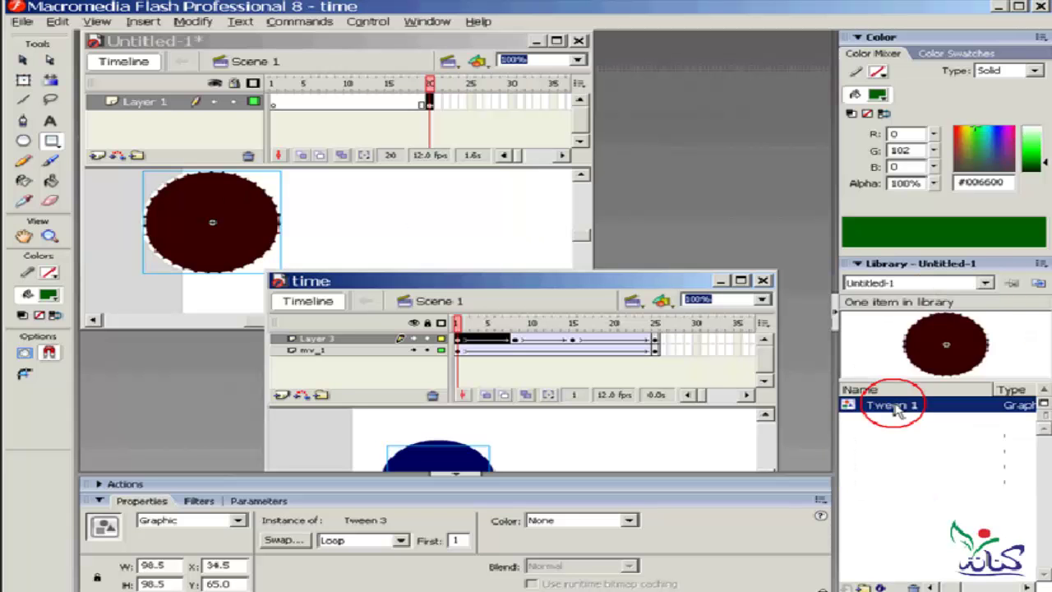
Step: Switch the library view back to Untitled-1 and close the time document
left_click_drag(590, 284, 613, 200)
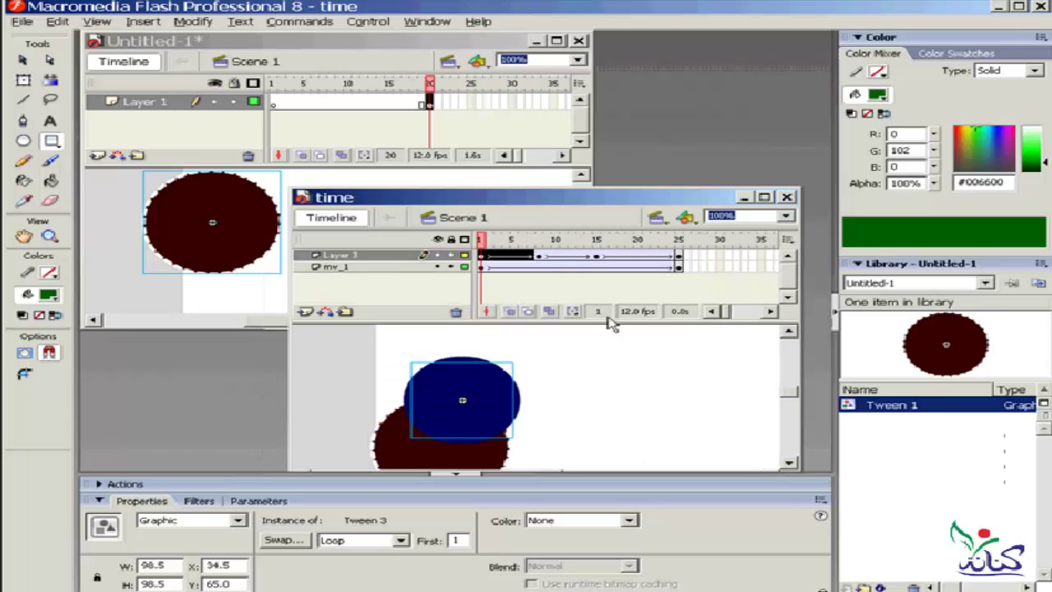
left_click(958, 283)
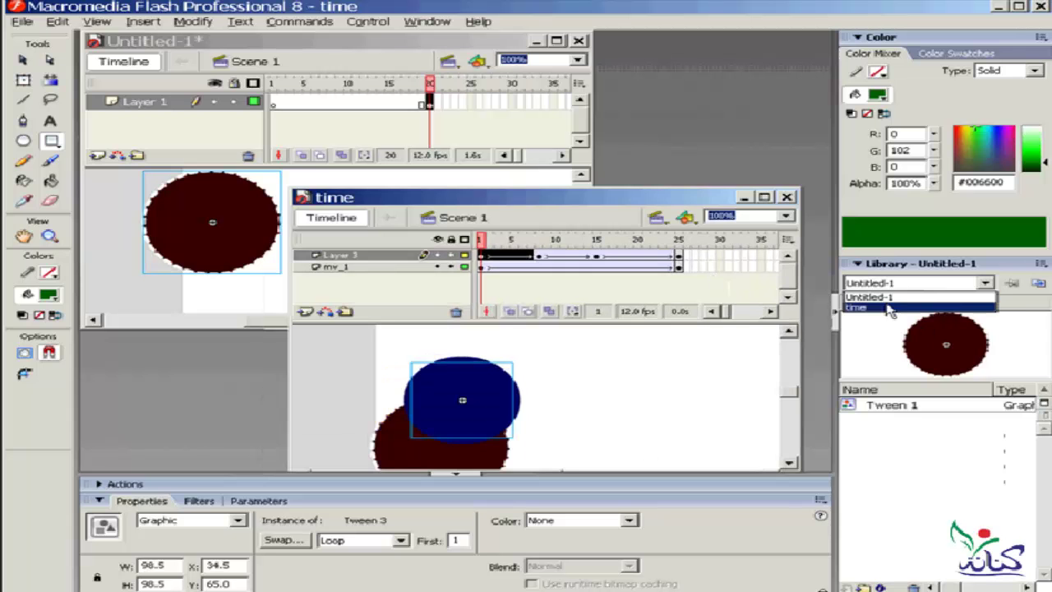
left_click(920, 312)
left_click(875, 406)
left_click(916, 283)
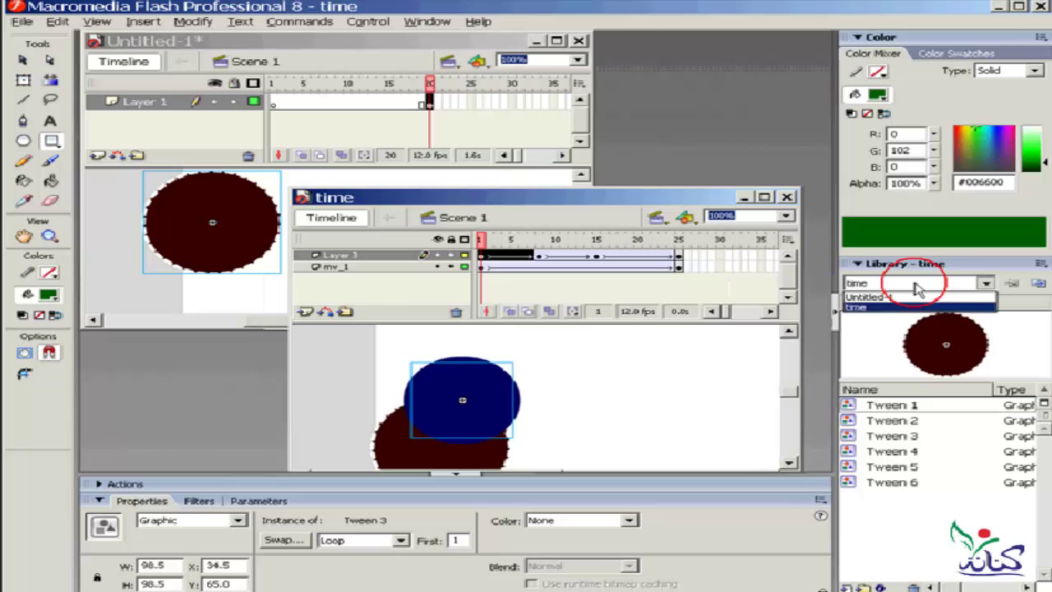
left_click(904, 298)
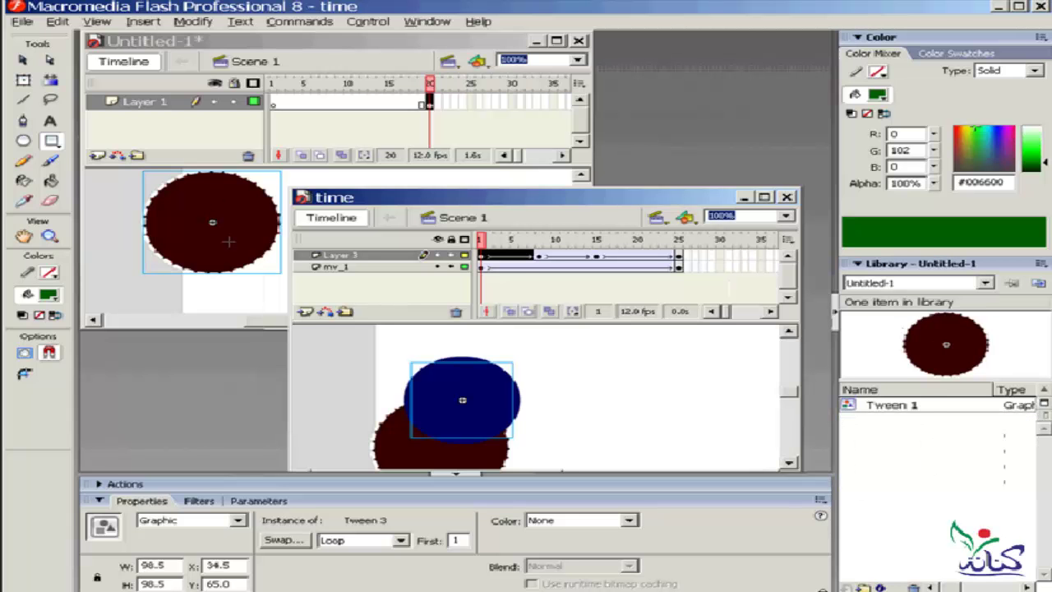
left_click(787, 198)
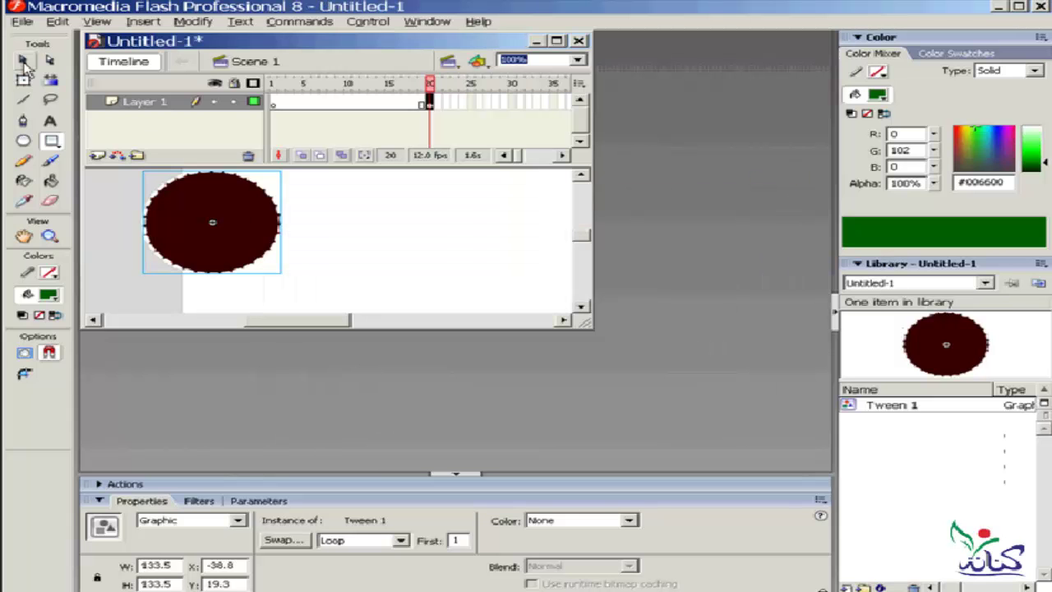
Step: Move the circle further onto the stage and enlarge the Untitled-1 window
left_click(22, 60)
left_click_drag(251, 233, 367, 251)
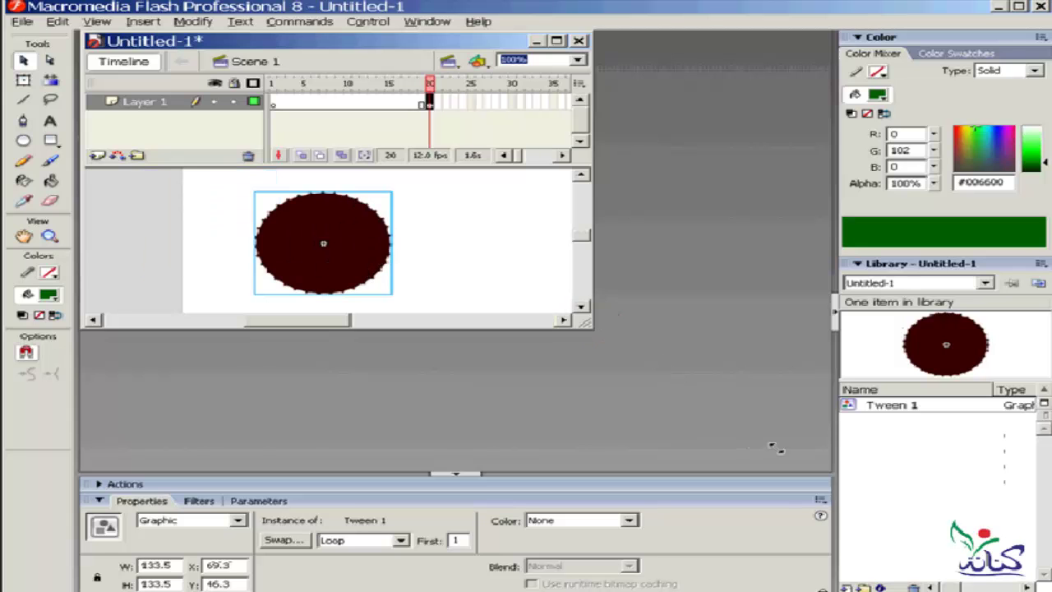
left_click_drag(772, 448, 777, 449)
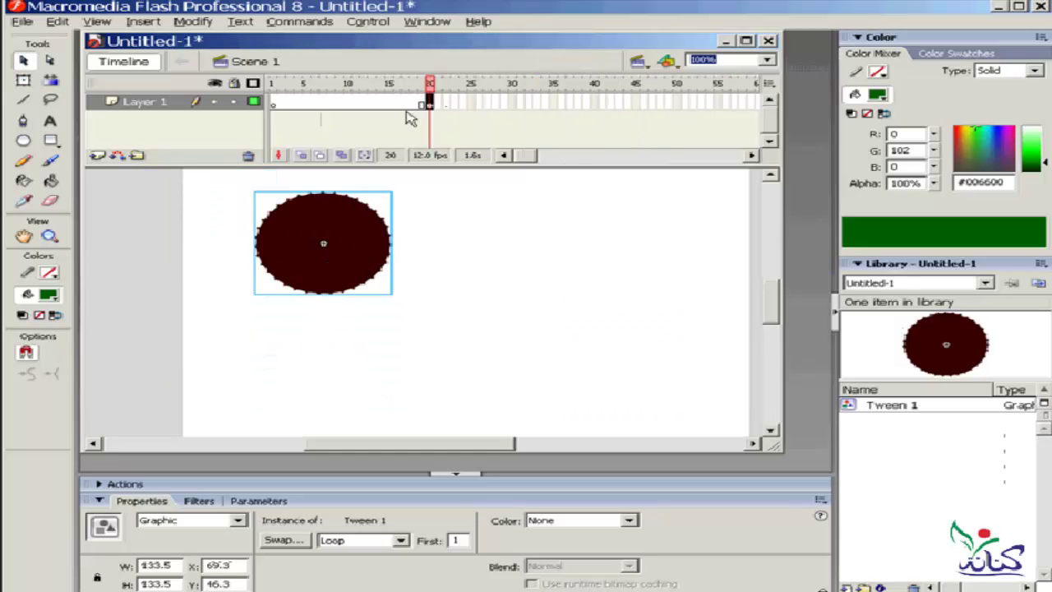
left_click(477, 235)
Step: Copy the circle's frame 20 and paste it into frame 1
left_click(275, 107)
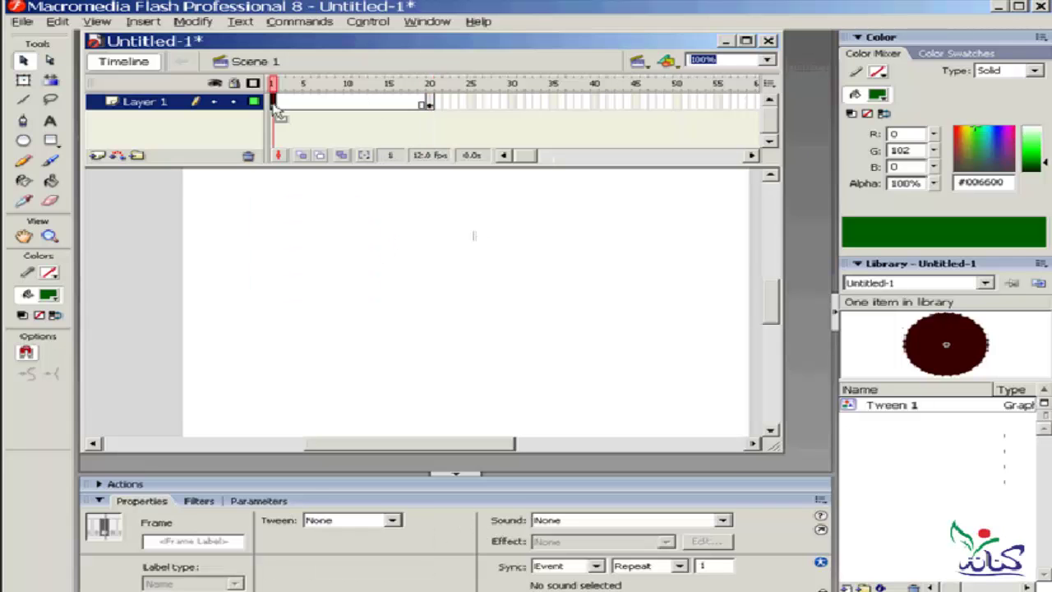
left_click(429, 105)
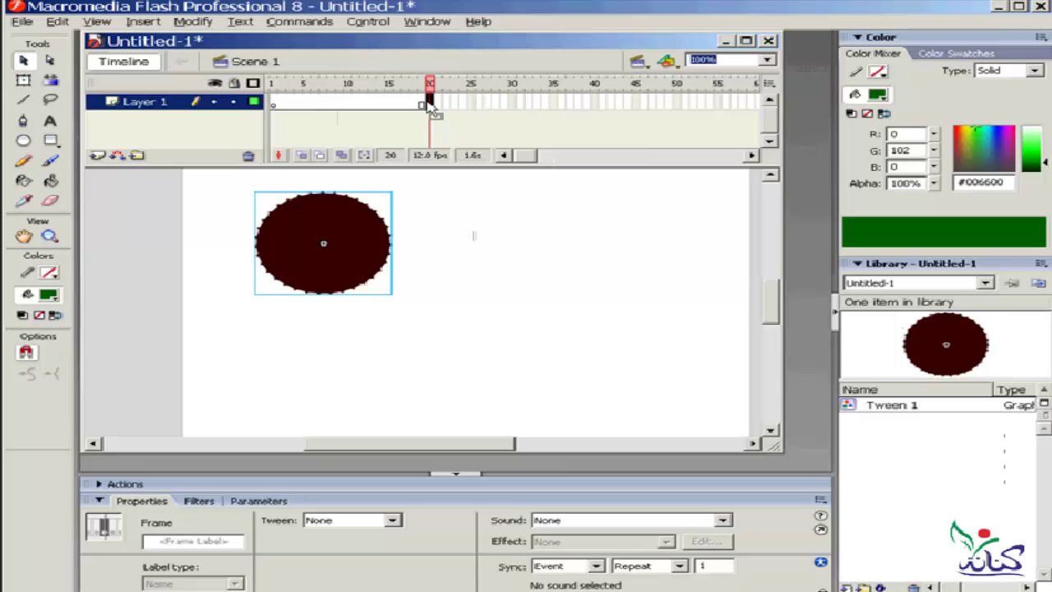
right_click(429, 106)
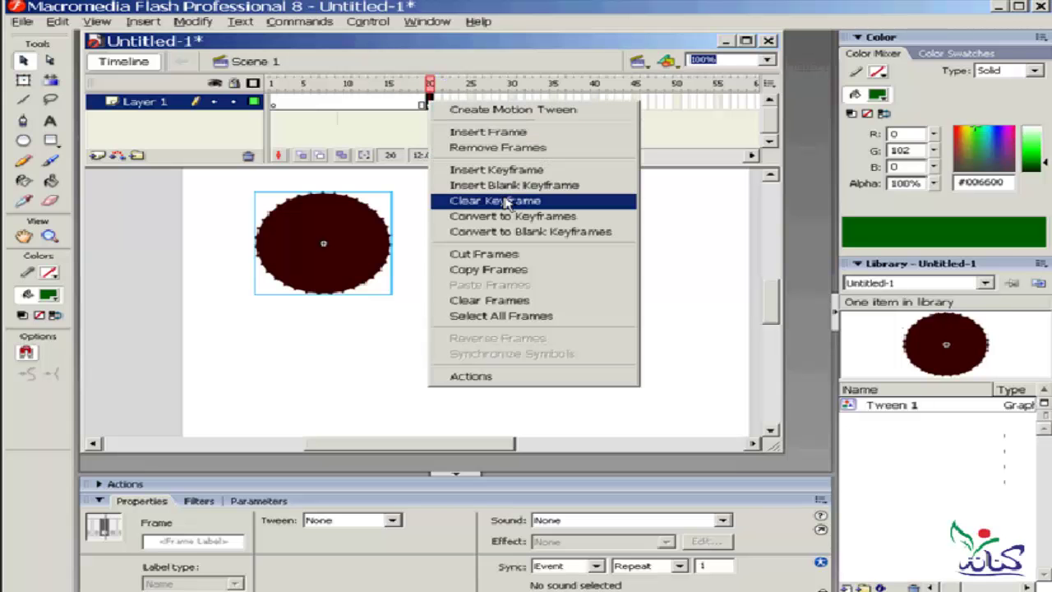
left_click(565, 269)
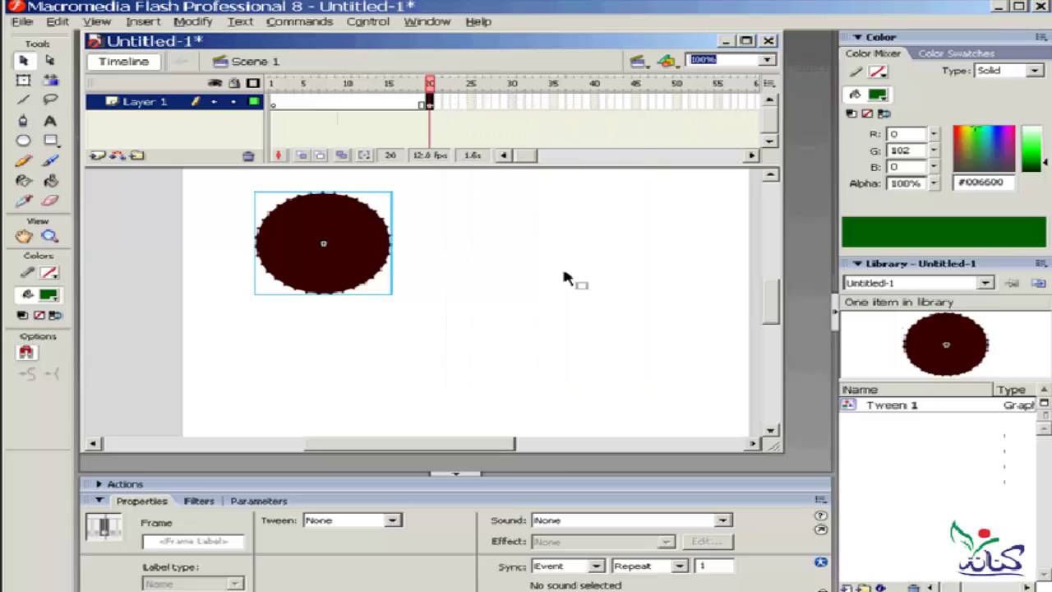
left_click(272, 105)
right_click(273, 107)
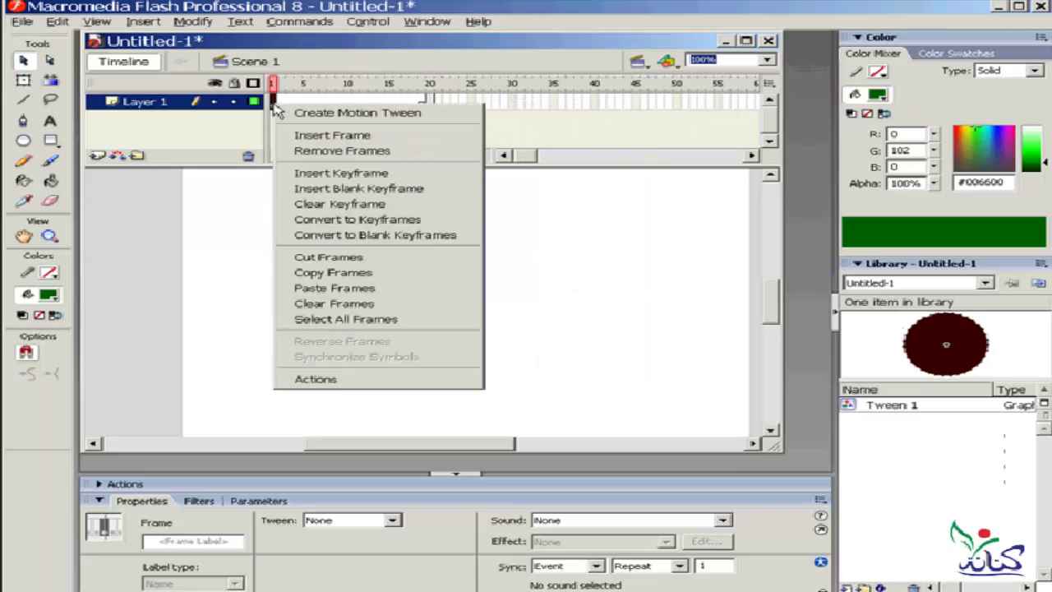
left_click(418, 288)
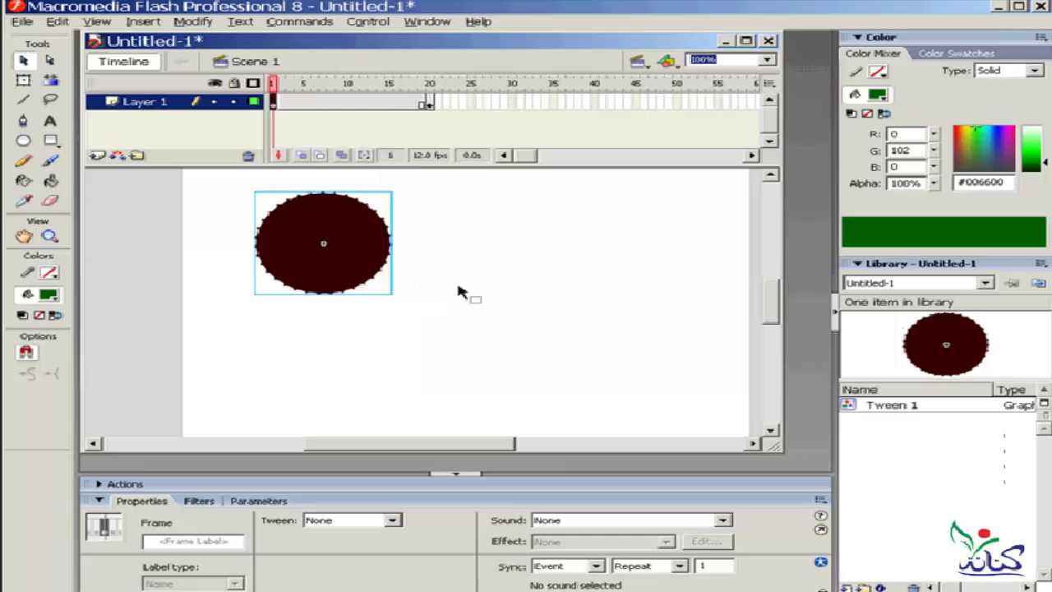
Step: Preview the layer and select the circle in frame 1
mouse_move(274, 83)
left_mouse_down()
mouse_move(339, 86)
mouse_move(273, 83)
left_mouse_up()
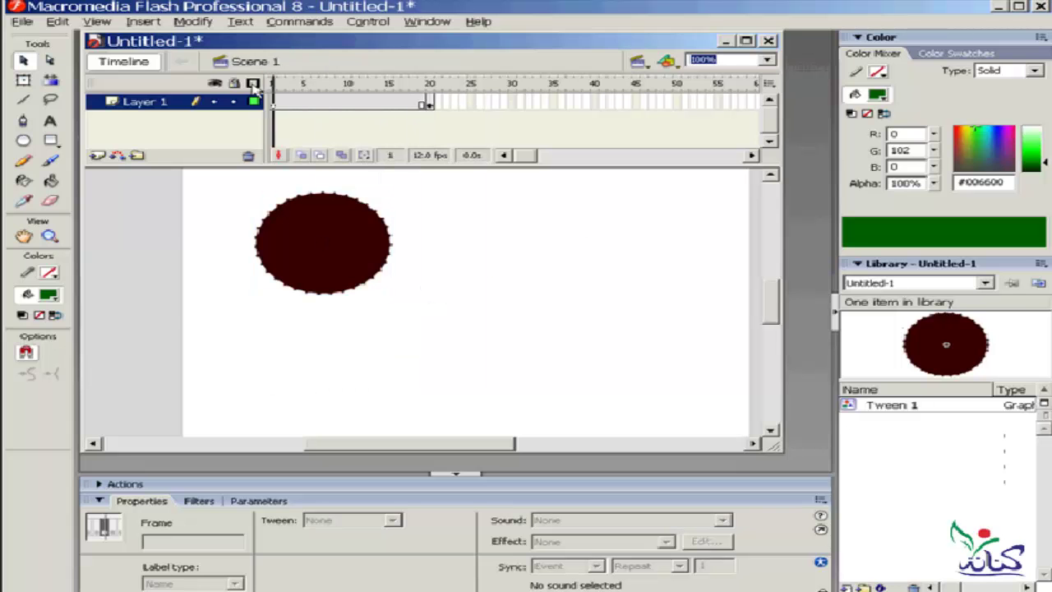
left_click(854, 408)
left_click(374, 284)
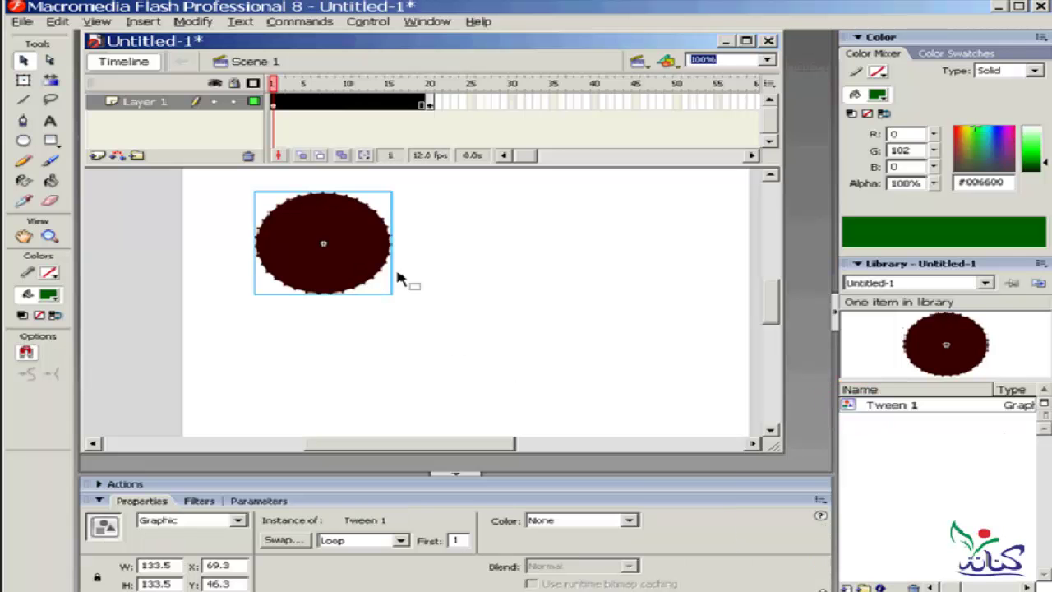
left_click_drag(934, 408, 465, 328)
left_click(276, 110)
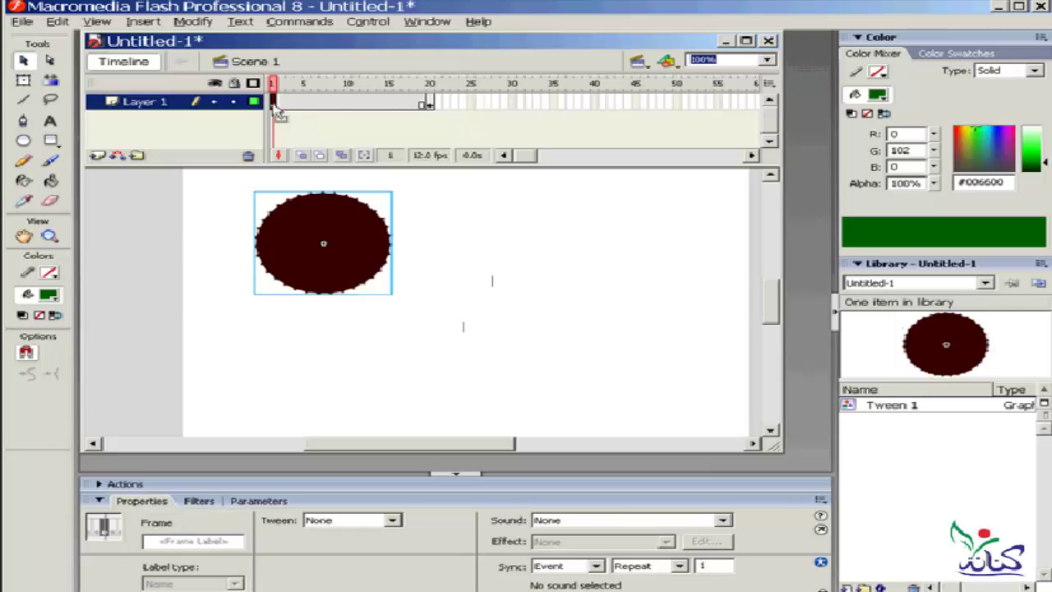
Step: Move the frame-20 circle to the stage's upper right (x 393.2)
left_click(429, 102)
left_click_drag(350, 256, 683, 253)
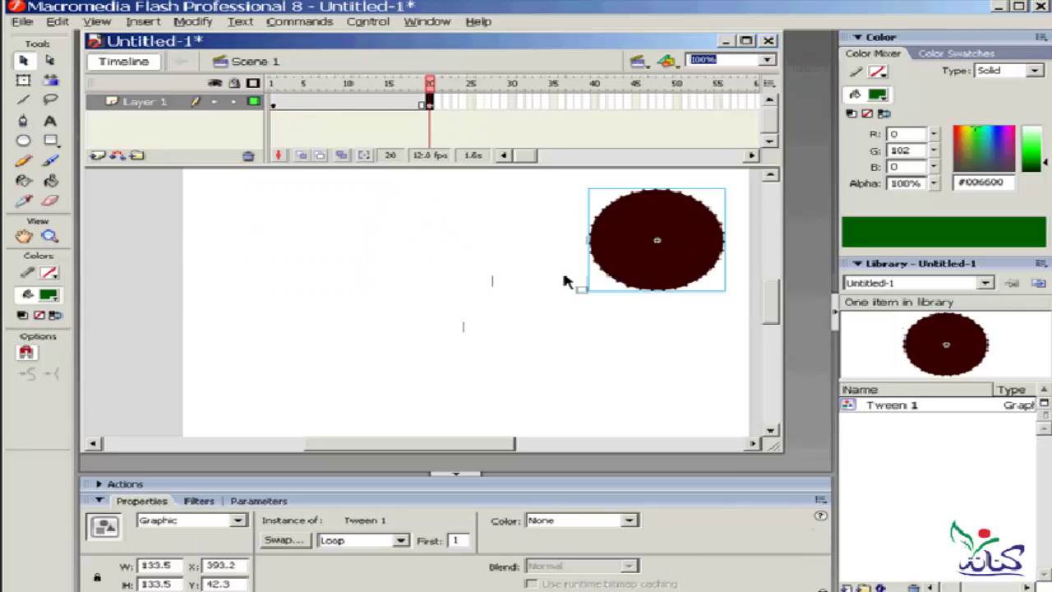
left_click(274, 106)
left_click(429, 104)
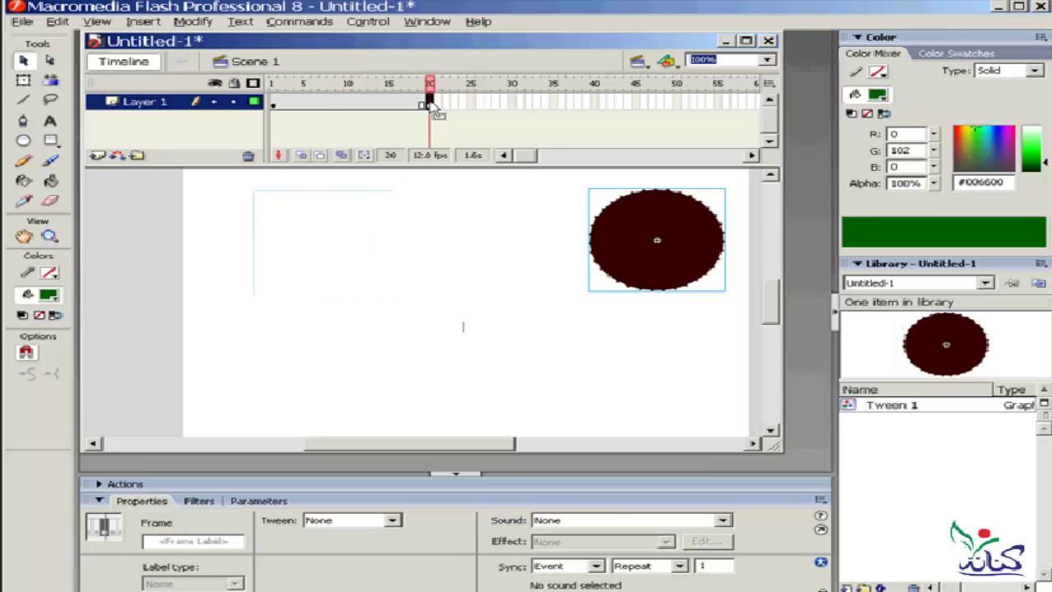
left_click(315, 104)
right_click(320, 107)
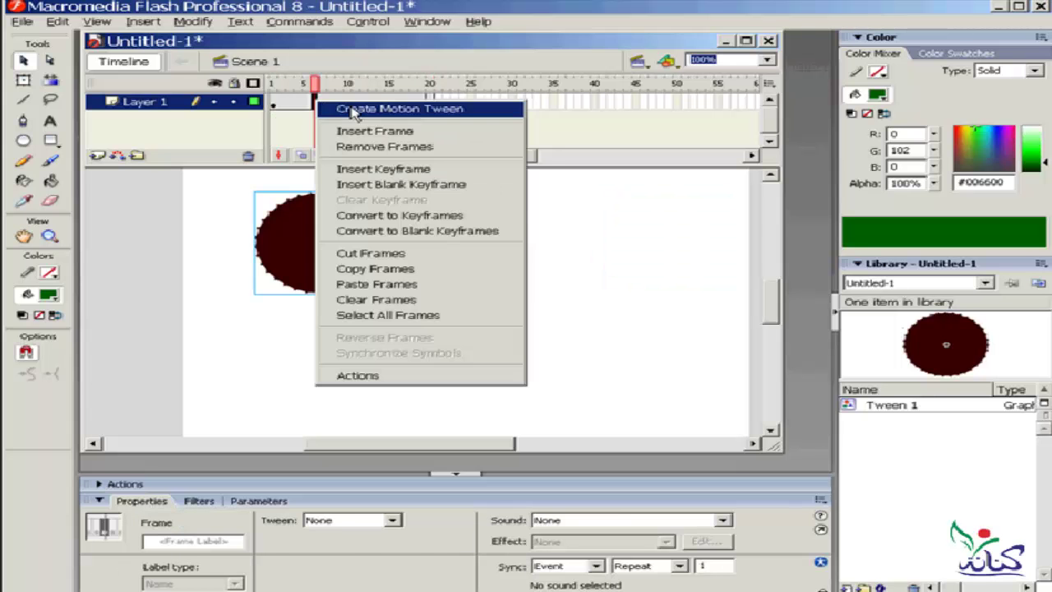
Step: Add a motion tween across frames 1–20 and check it with onion skinning over the whole span
left_click(354, 110)
key("Return")
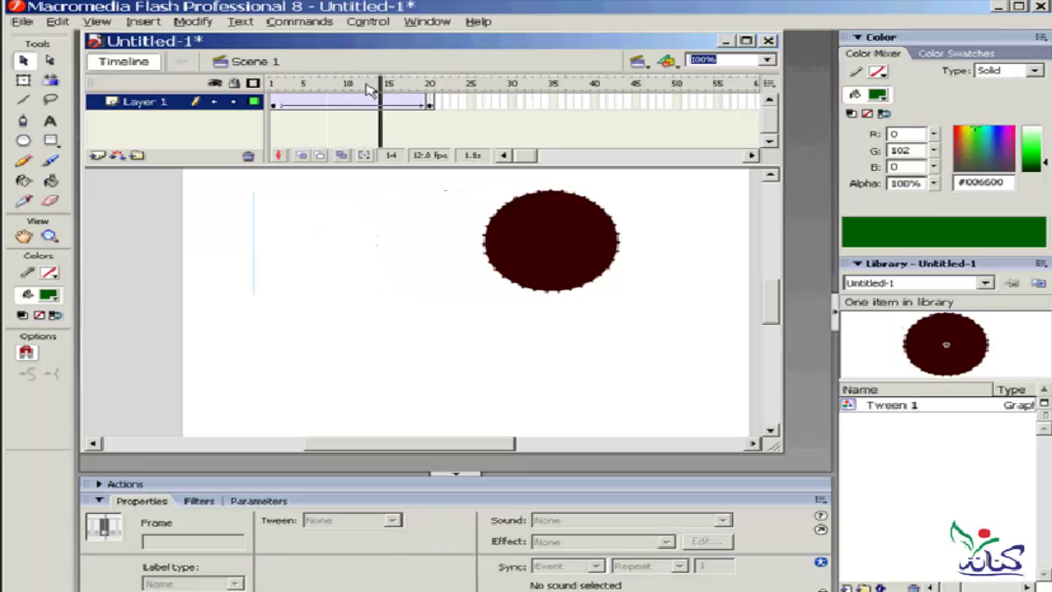
left_click(355, 83)
left_click(273, 89)
left_click(429, 86)
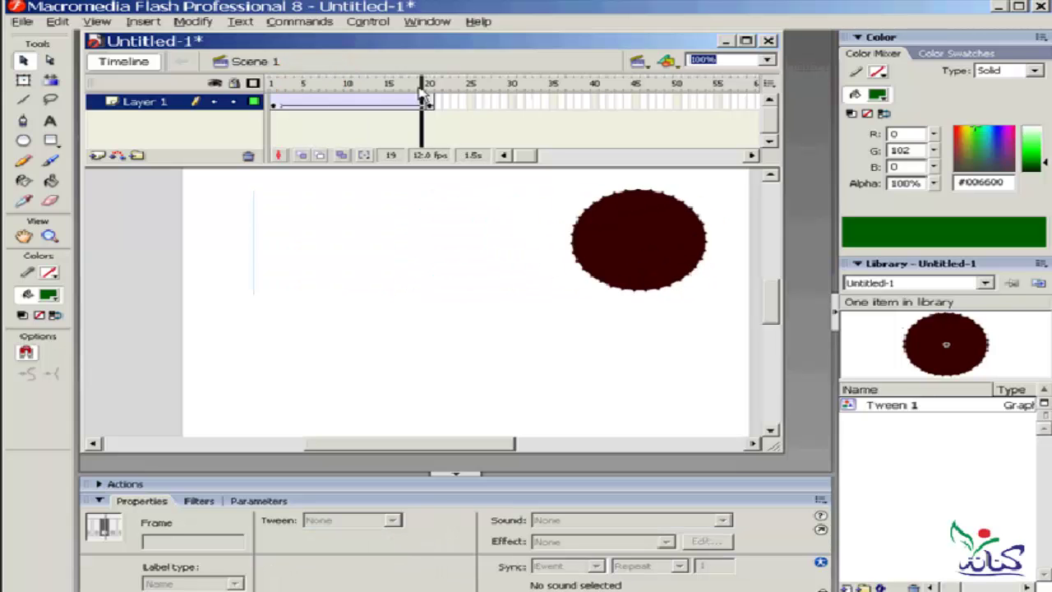
left_click_drag(429, 89, 249, 93)
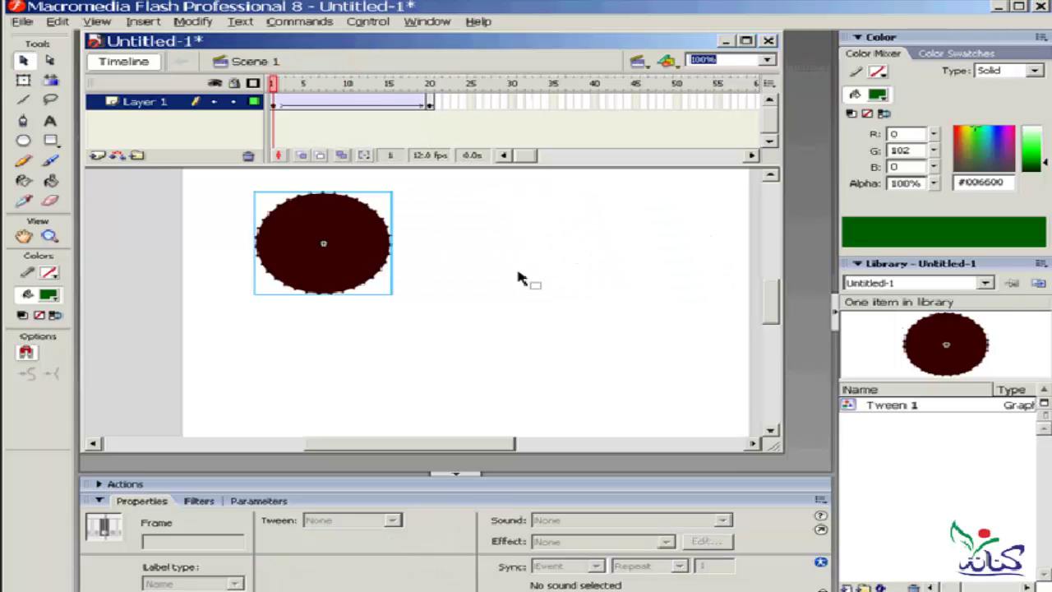
left_click(303, 157)
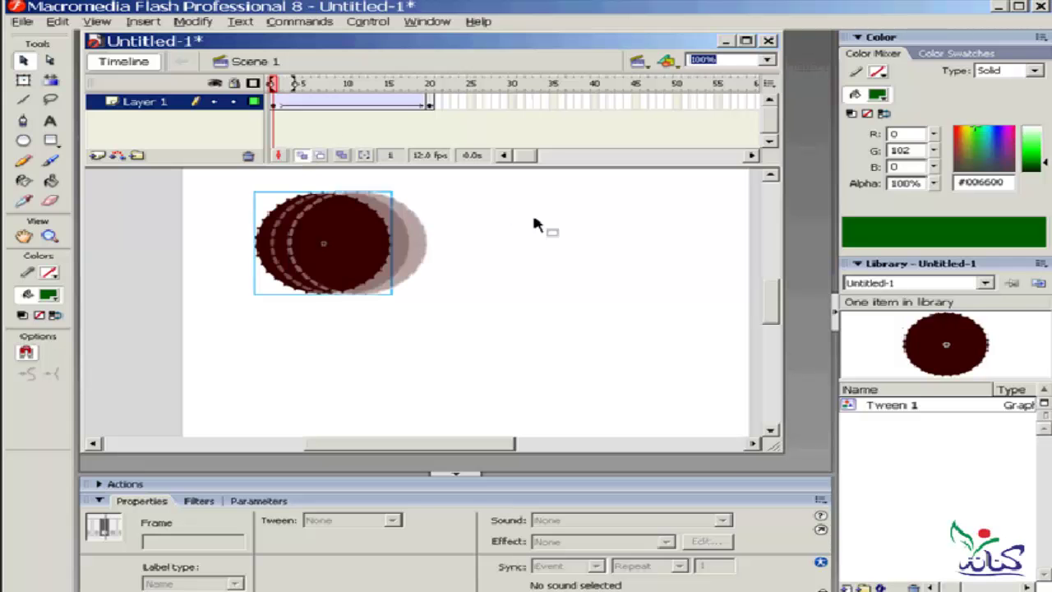
left_click_drag(294, 83, 434, 83)
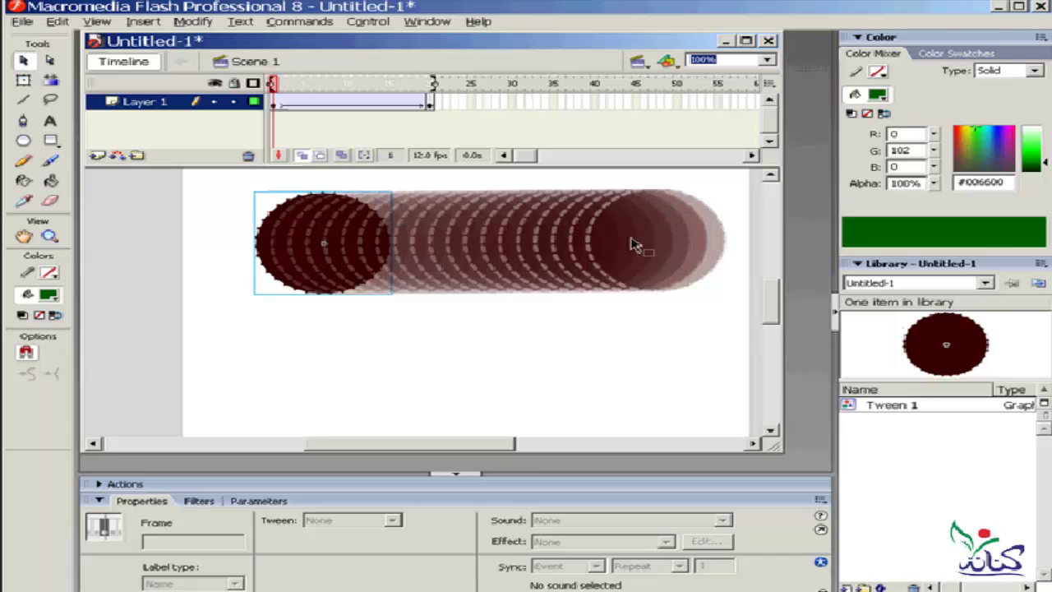
Step: Give the frame-1 circle a 53% Alpha colour effect, then re-enable onion skin
left_click(302, 156)
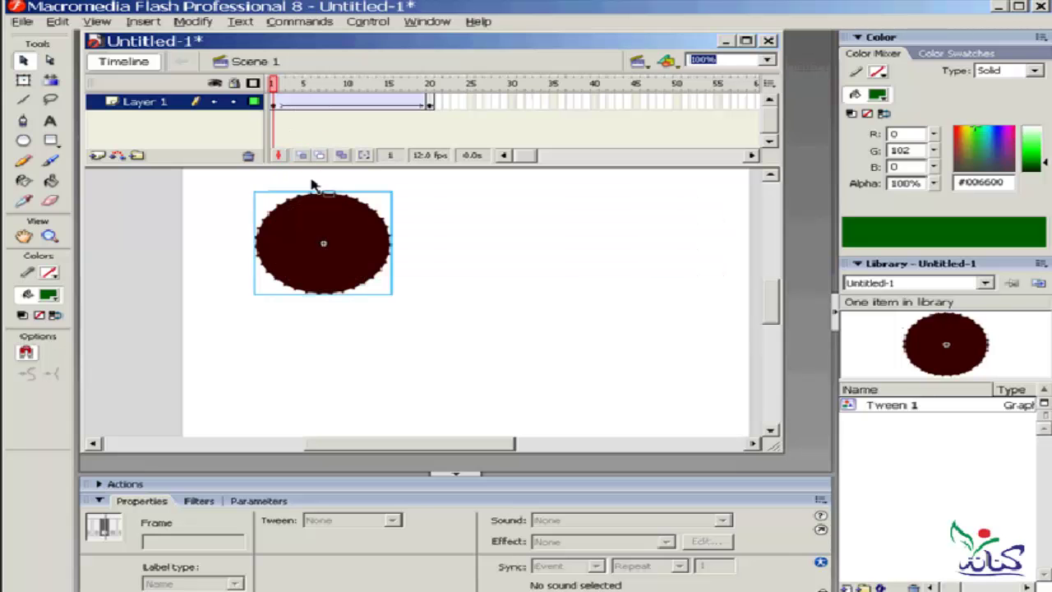
left_click(425, 358)
left_click(345, 270)
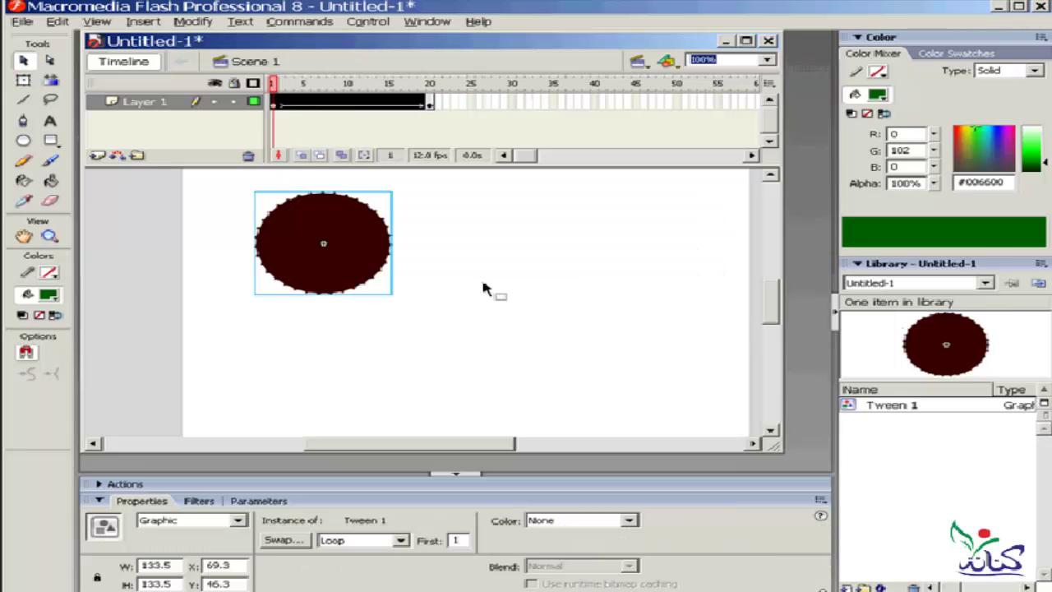
left_click(746, 40)
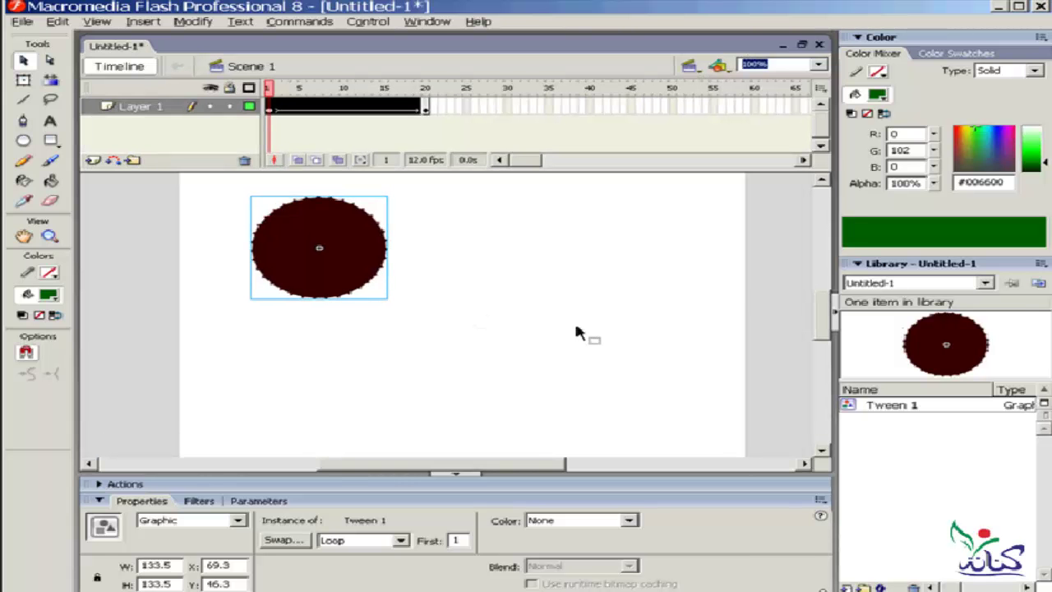
left_click(514, 324)
left_click(351, 274)
left_click(629, 521)
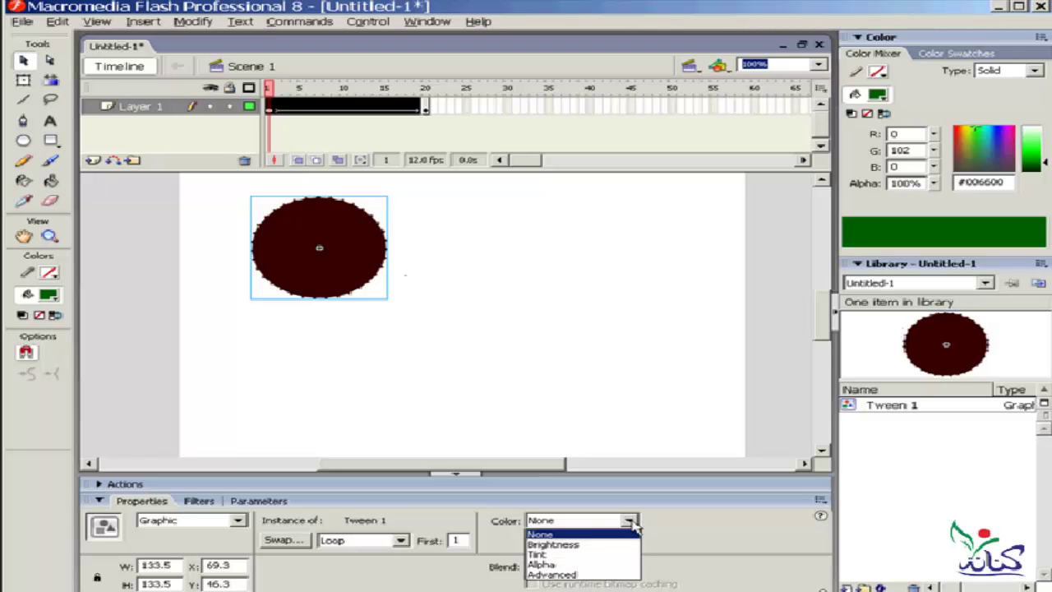
left_click(622, 564)
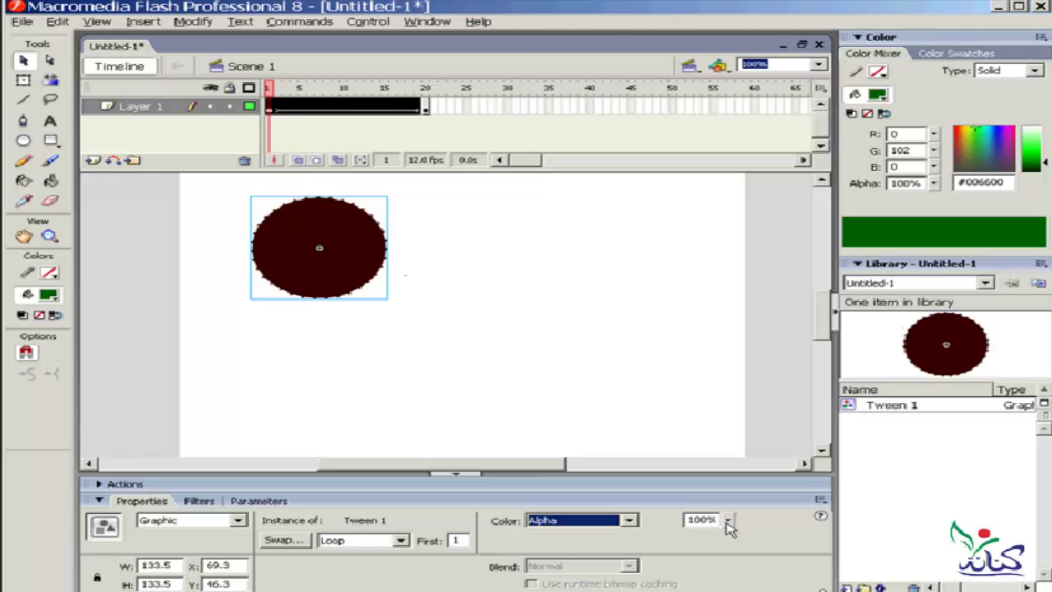
left_click_drag(726, 522, 727, 553)
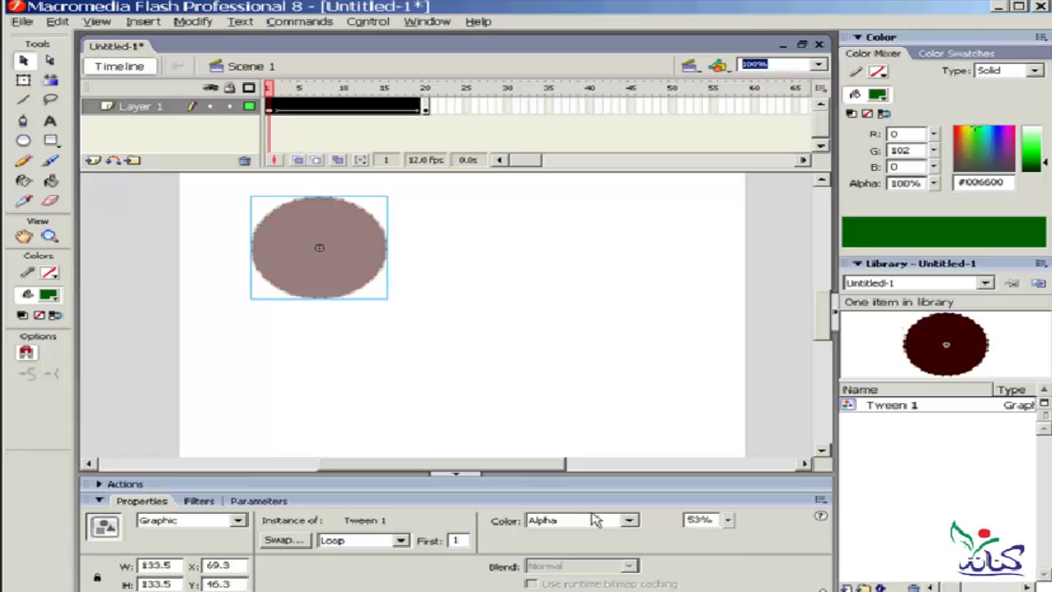
left_click(298, 161)
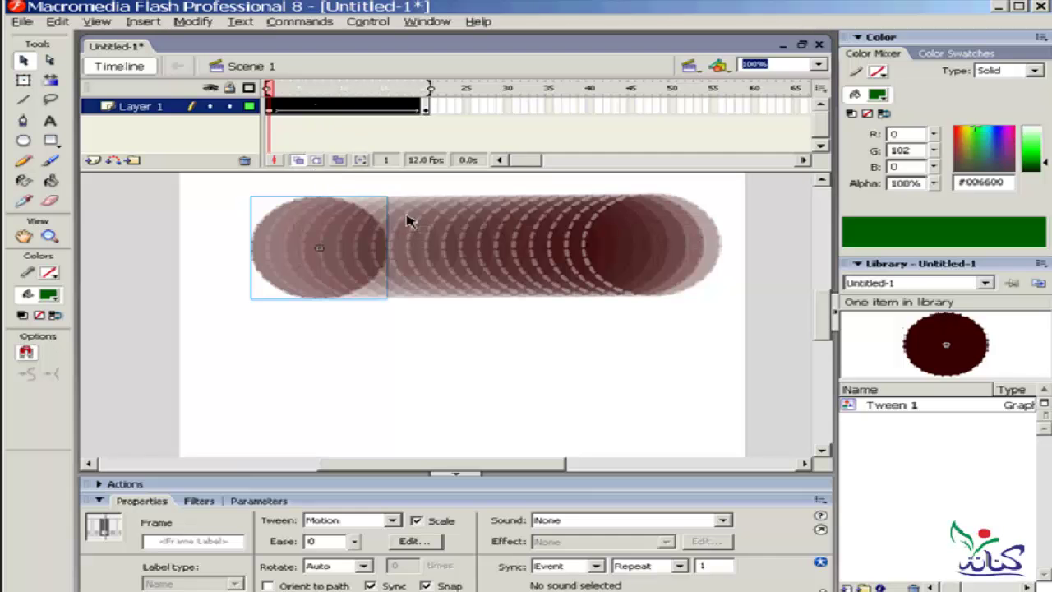
Step: Toggle the layer outline view off and disable onion skin, then scrub the first frames
left_click(249, 107)
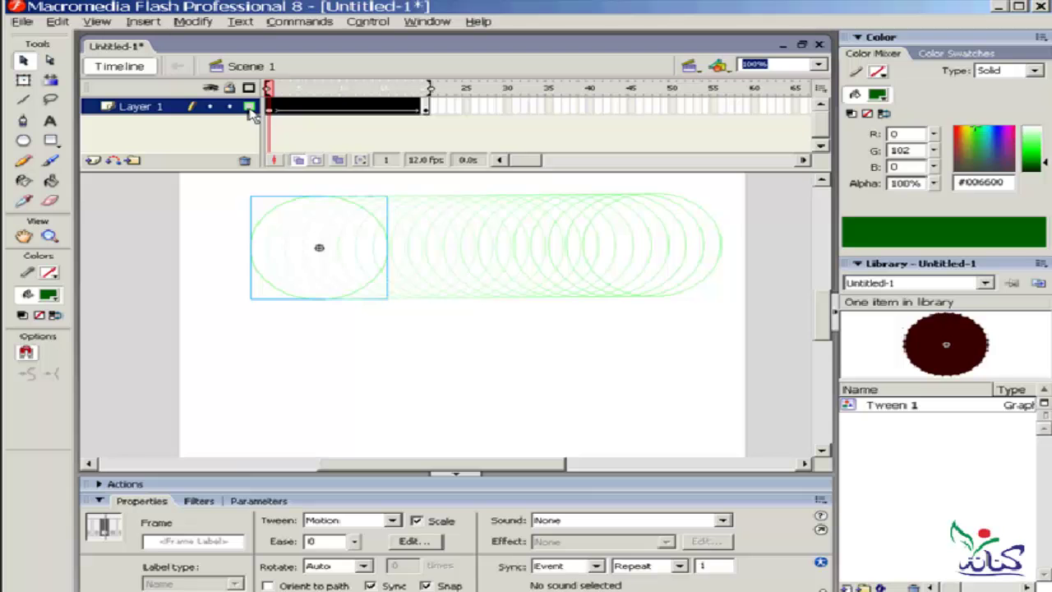
left_click(249, 107)
left_click(298, 161)
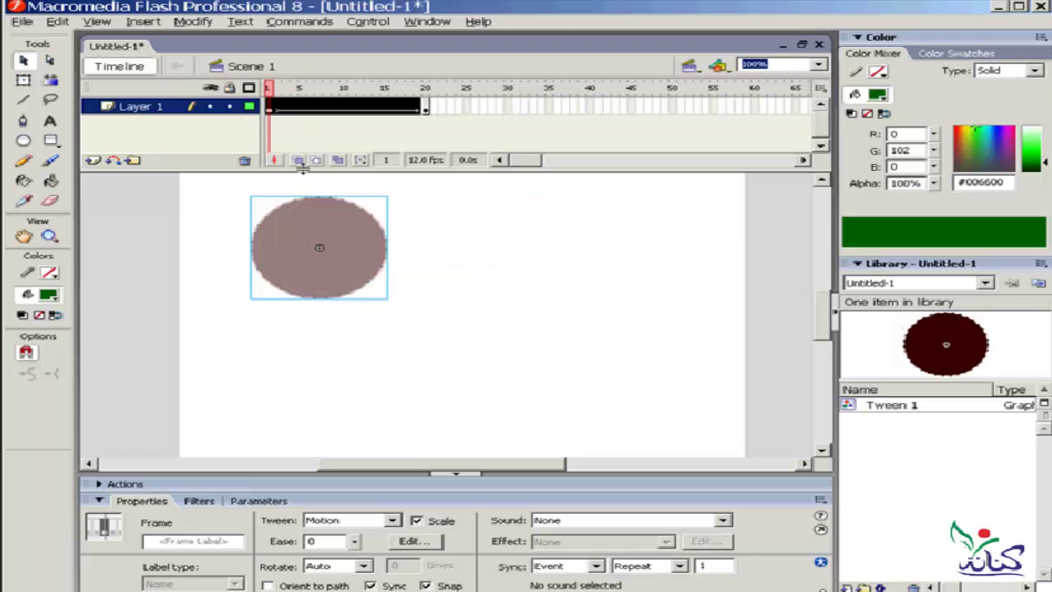
mouse_move(269, 89)
left_mouse_down()
mouse_move(429, 89)
mouse_move(259, 90)
left_mouse_up()
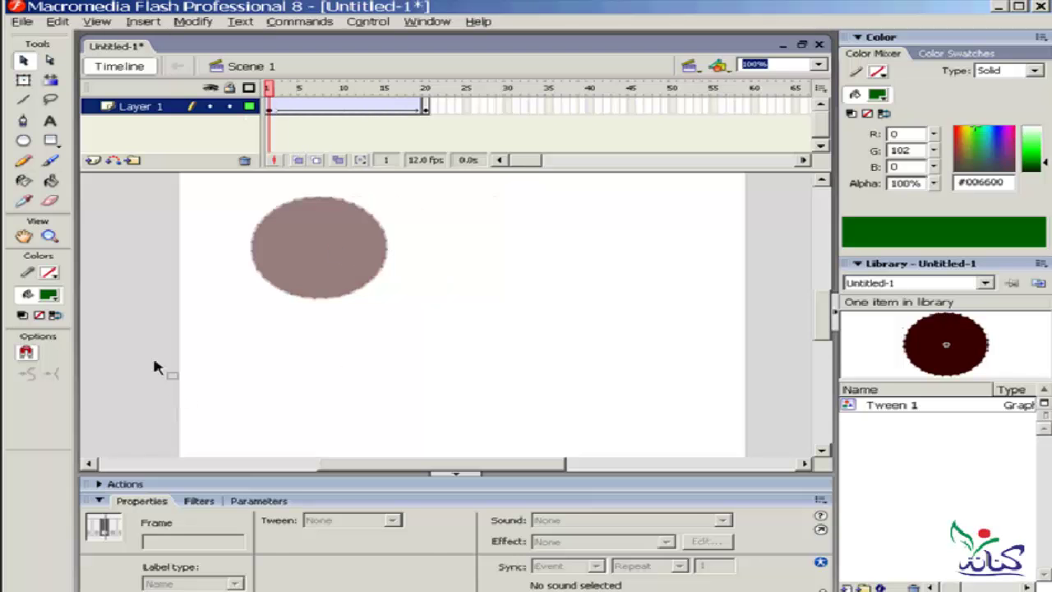
Step: Move the faded start circle toward the lower left and preview the tween
left_click(216, 342)
left_click(330, 251)
left_click_drag(330, 255, 292, 408)
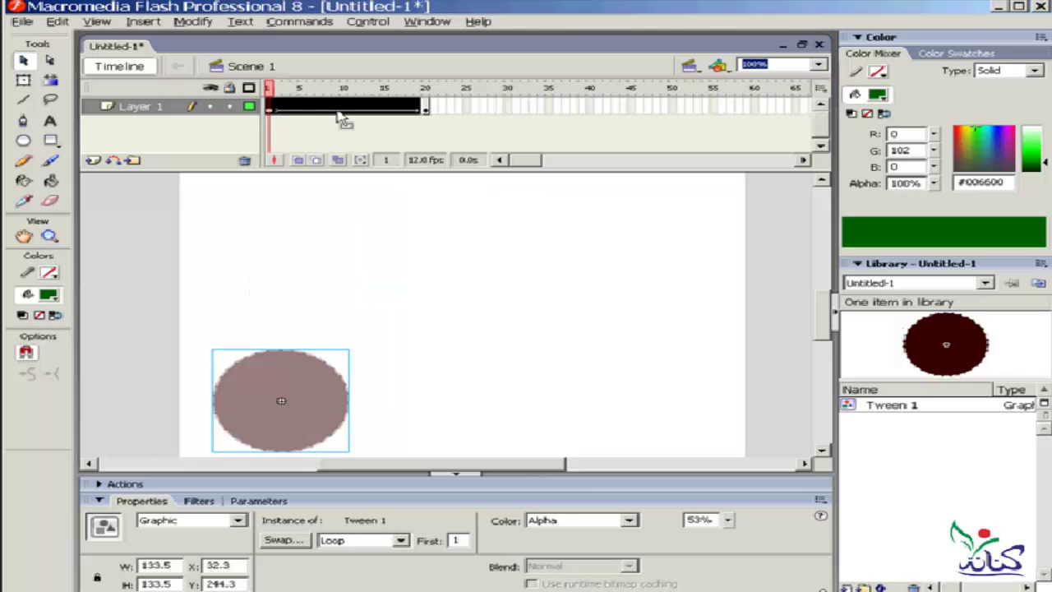
left_click_drag(270, 89, 429, 92)
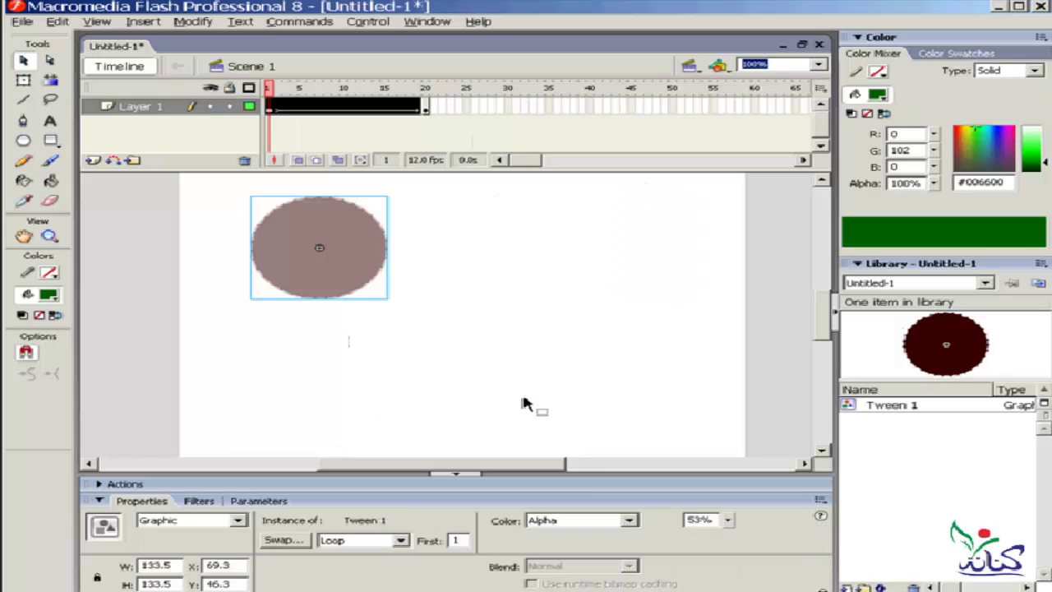
Step: With Edit Multiple Frames, move both tween circles down to the stage's bottom and preview
left_click(533, 374)
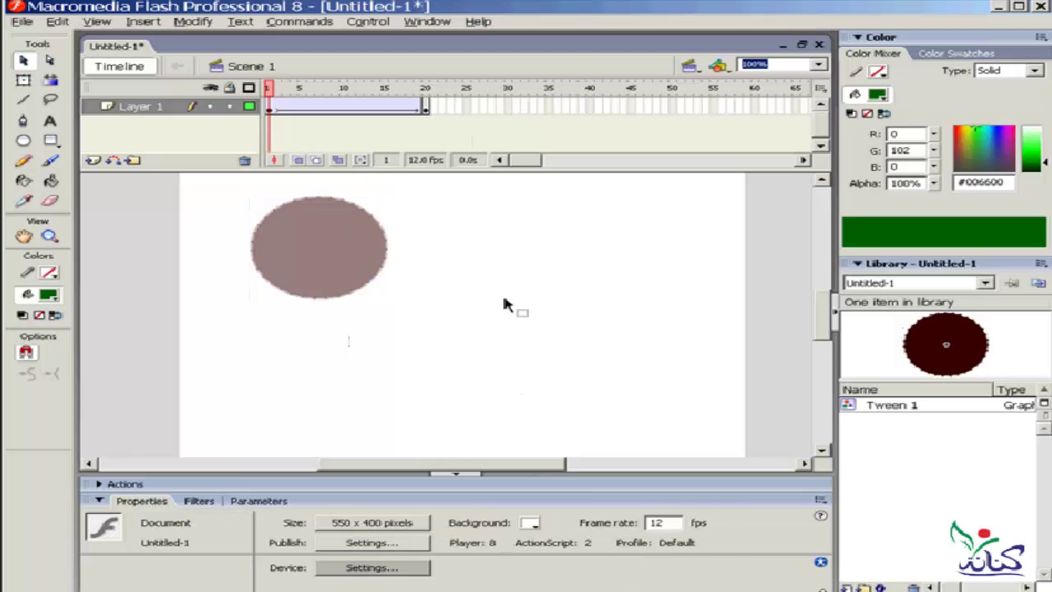
left_click(425, 107)
left_click(270, 107)
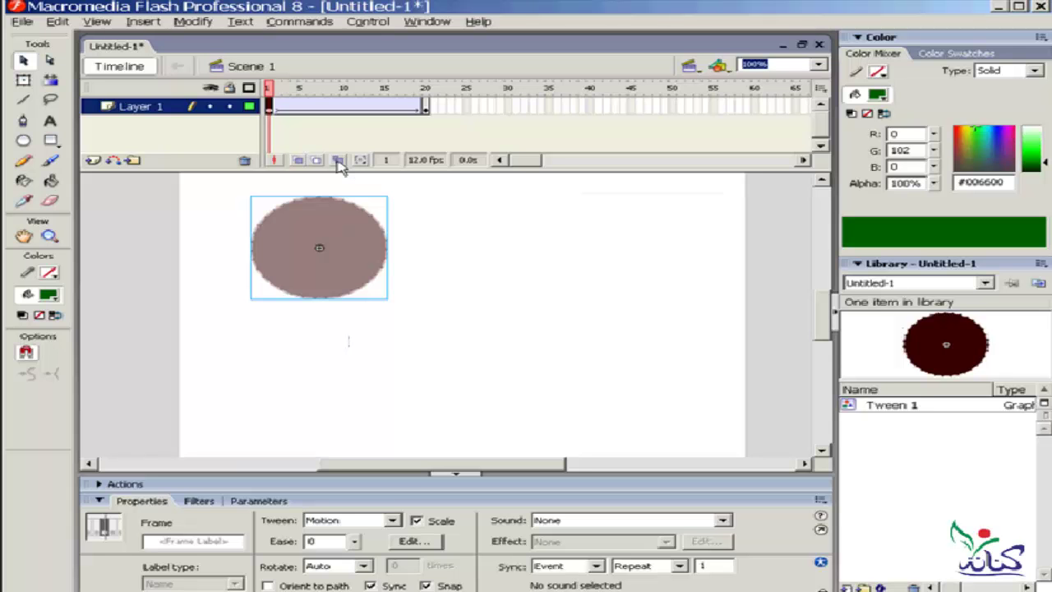
left_click(337, 160)
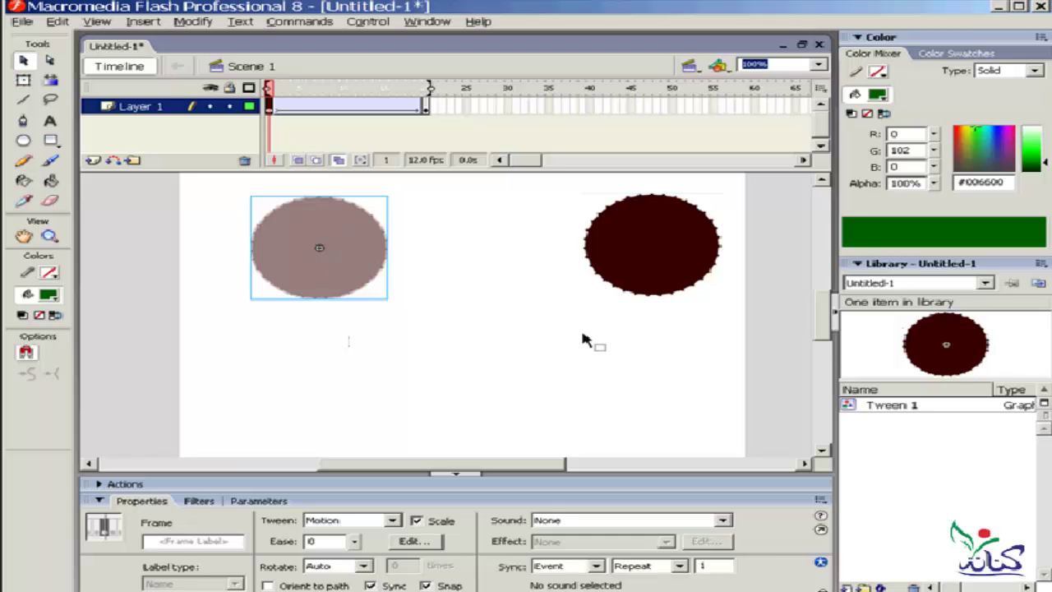
key("ctrl+a")
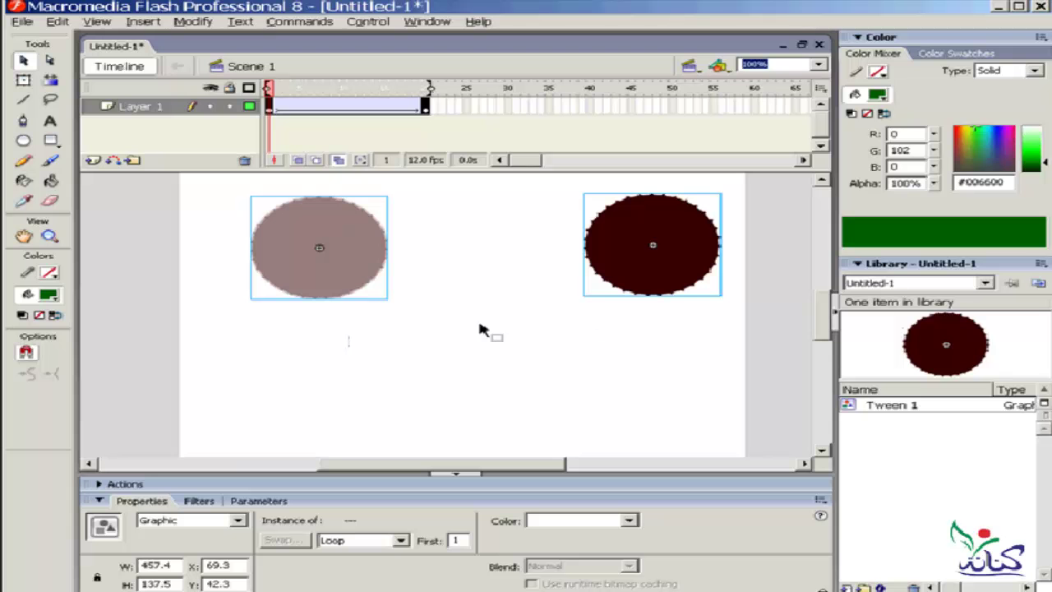
left_click_drag(313, 242, 311, 400)
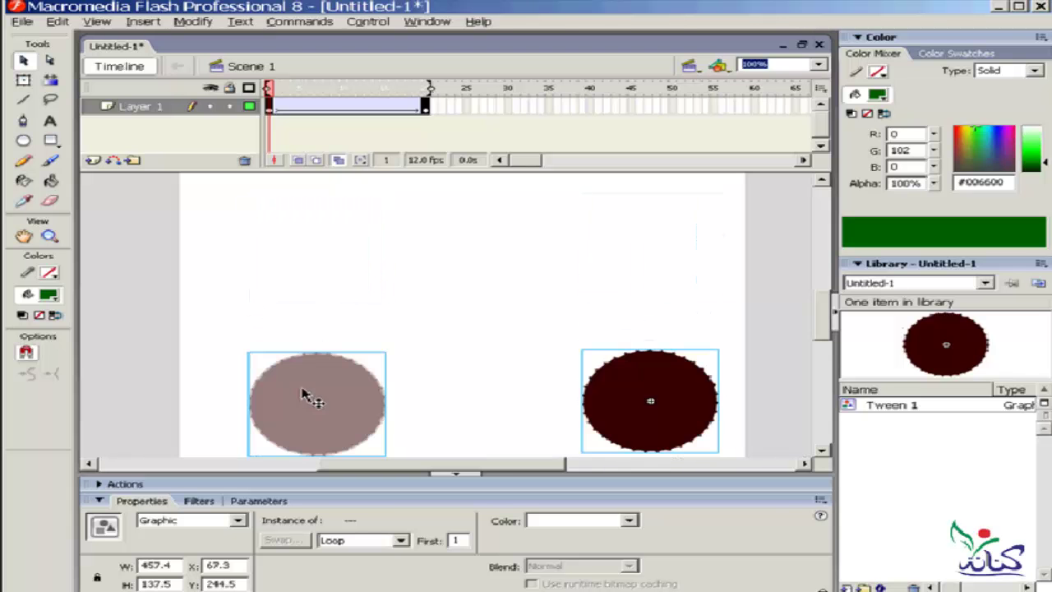
left_click(415, 259)
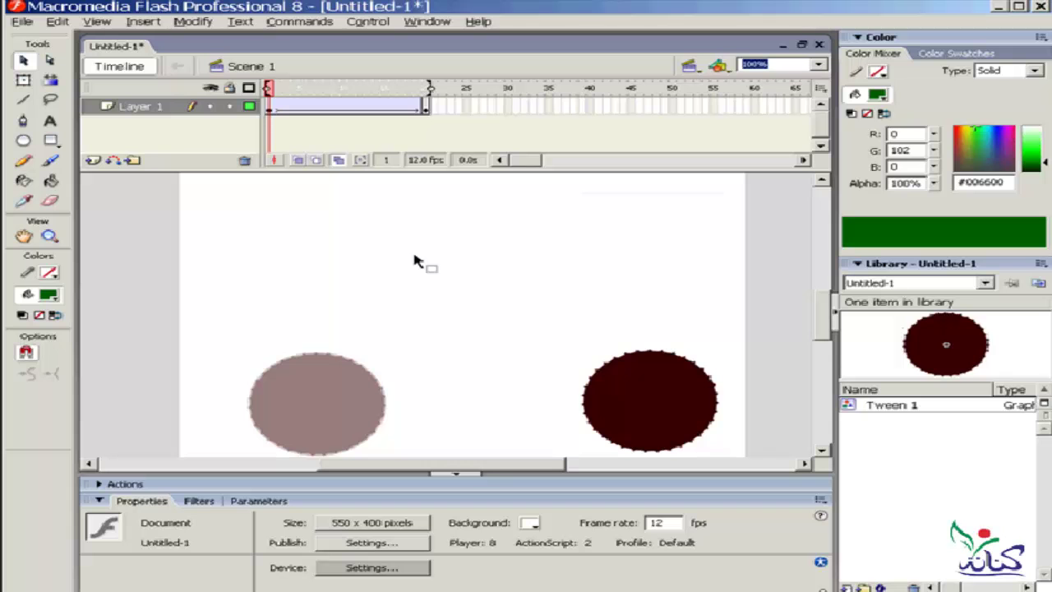
left_click(338, 161)
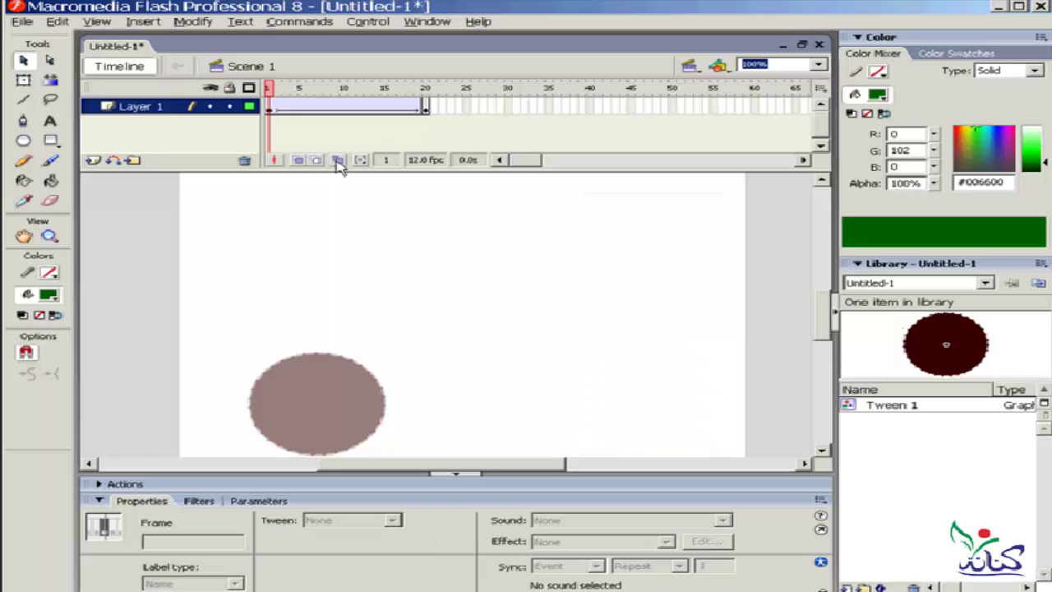
left_click(472, 280)
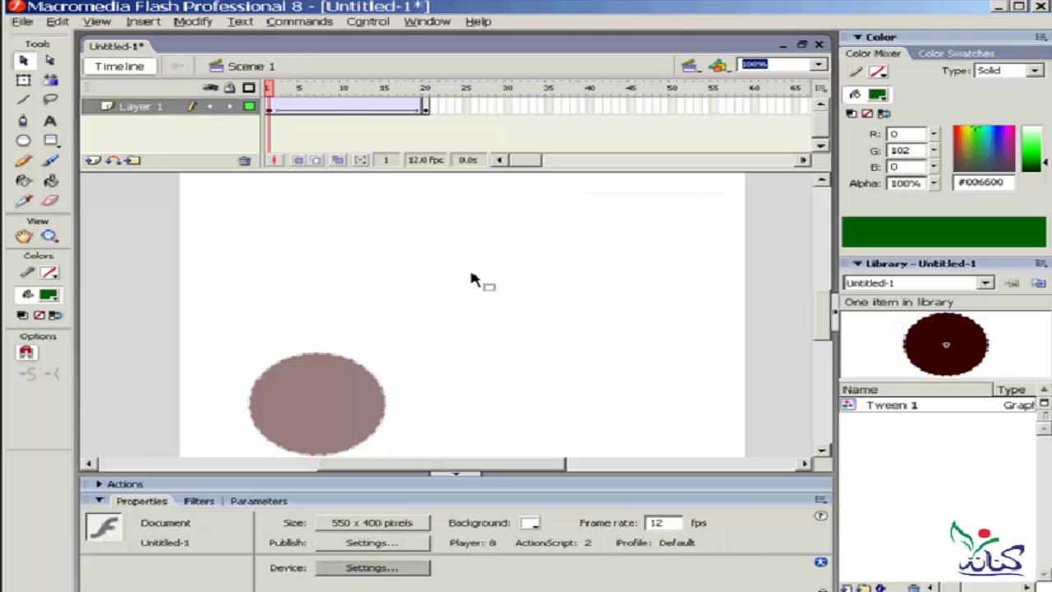
mouse_move(270, 87)
left_mouse_down()
mouse_move(428, 99)
mouse_move(270, 107)
left_mouse_up()
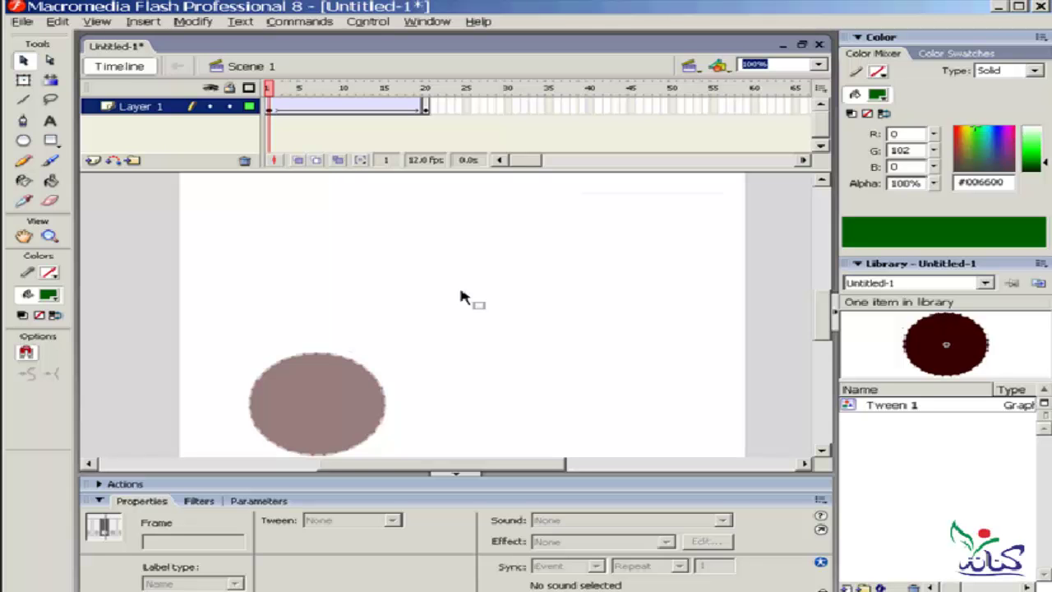
left_click(300, 403)
left_click(424, 108)
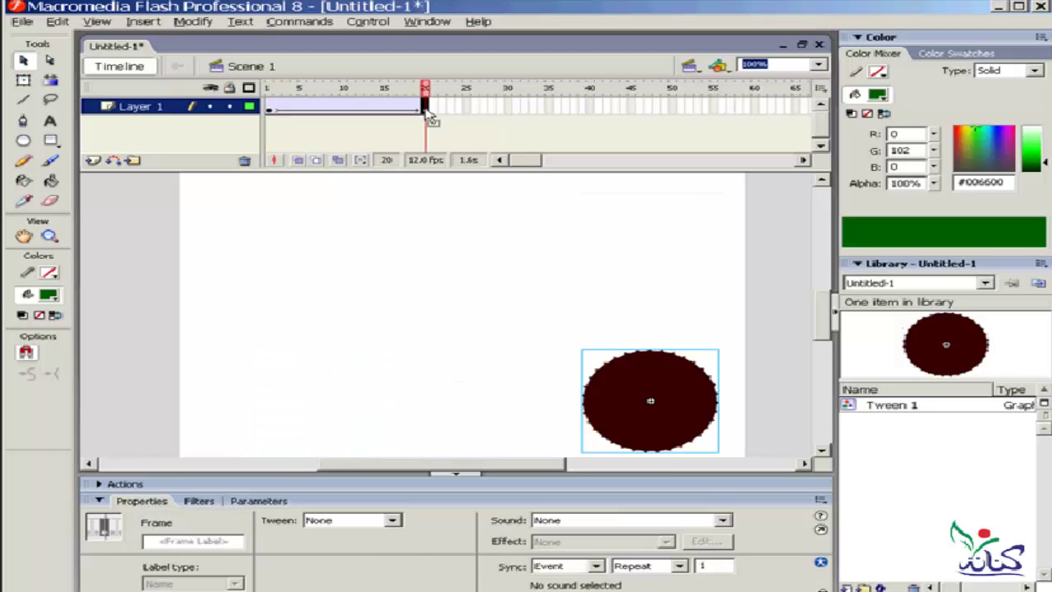
left_click(271, 109)
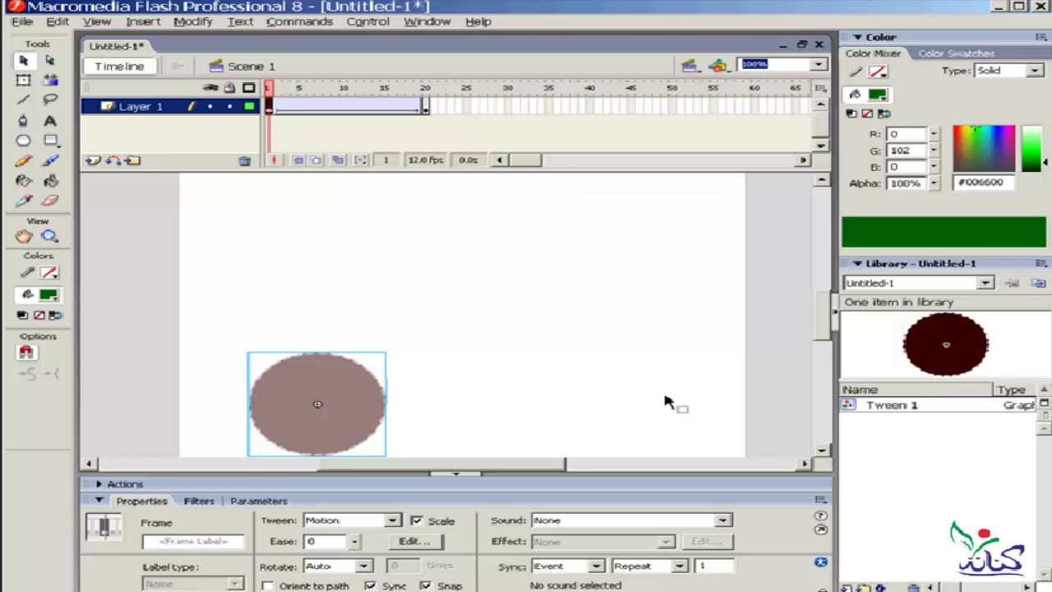
Step: Shrink the start circle to a tiny dot with Free Transform, preview the tween, and rewind
left_click(25, 81)
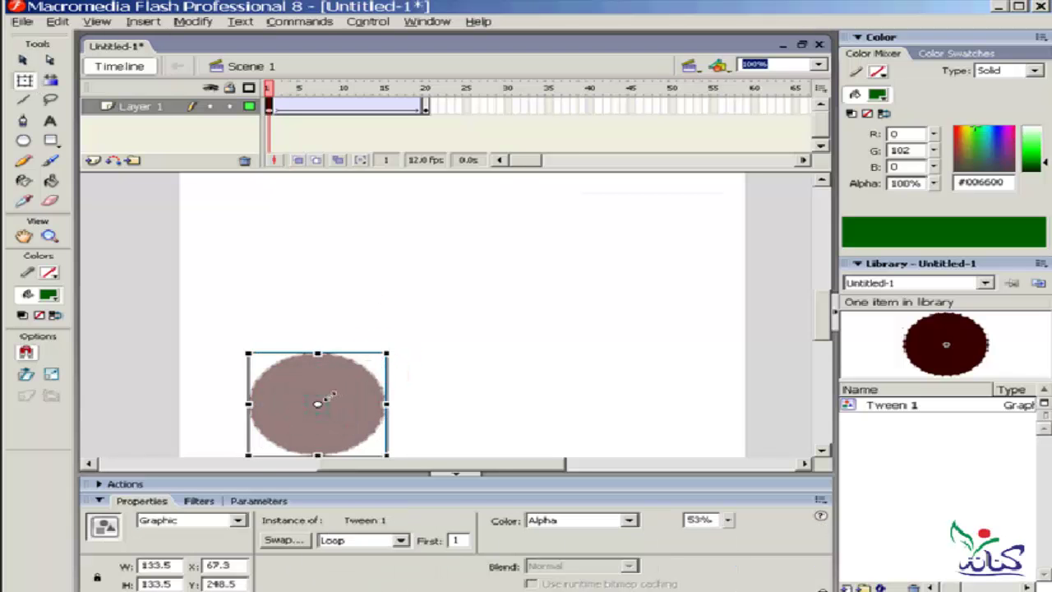
left_click_drag(318, 403, 317, 404)
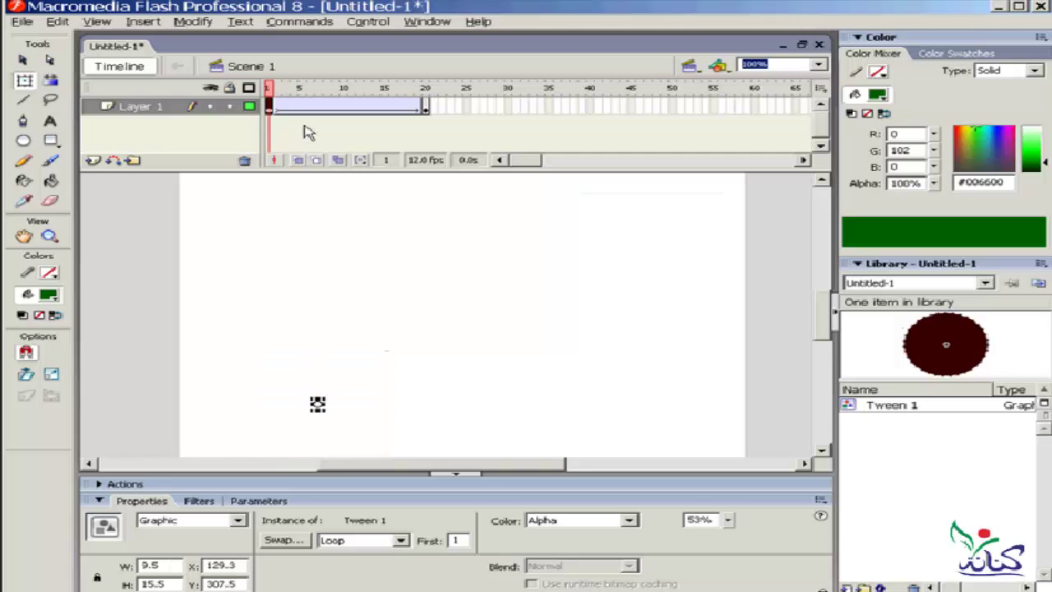
key("Return")
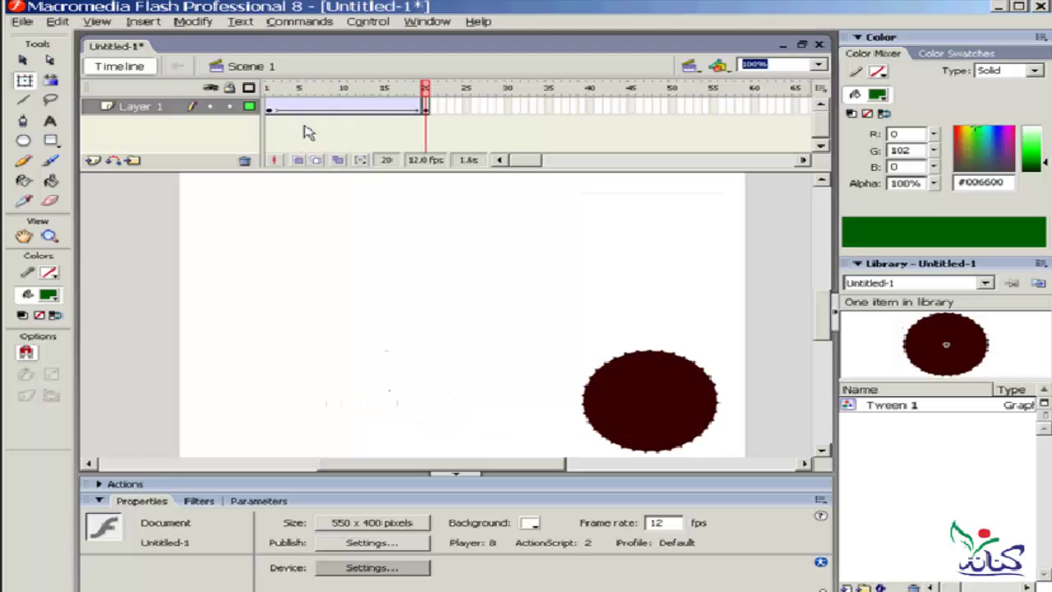
key("comma")
key("comma")
key("comma")
key("comma")
key("comma")
key("comma")
key("comma")
key("comma")
key("comma")
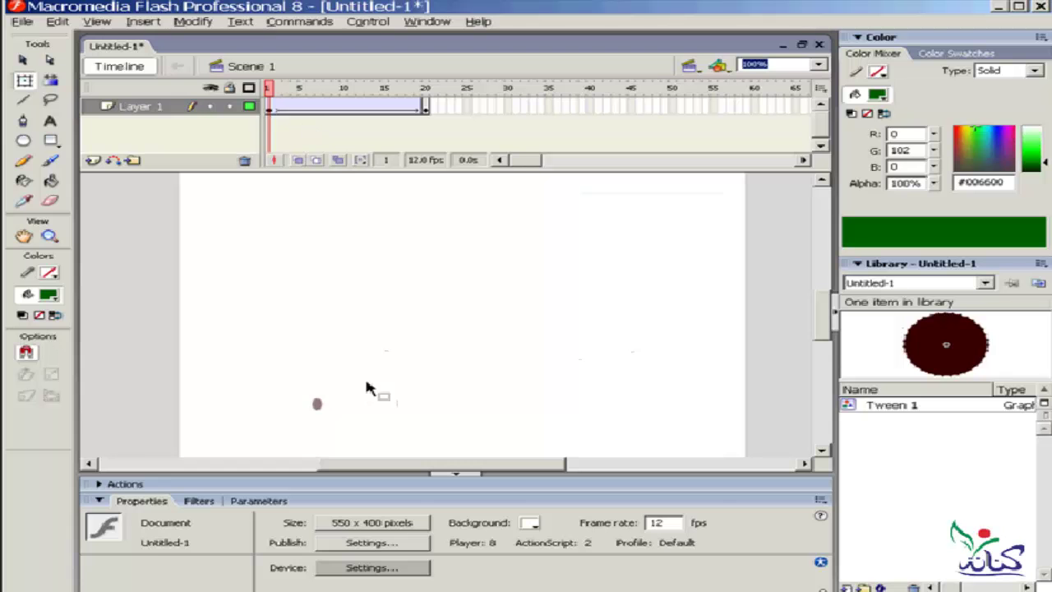
Step: Enlarge the start circle back to about 133.5 × 135.5
left_click(317, 404)
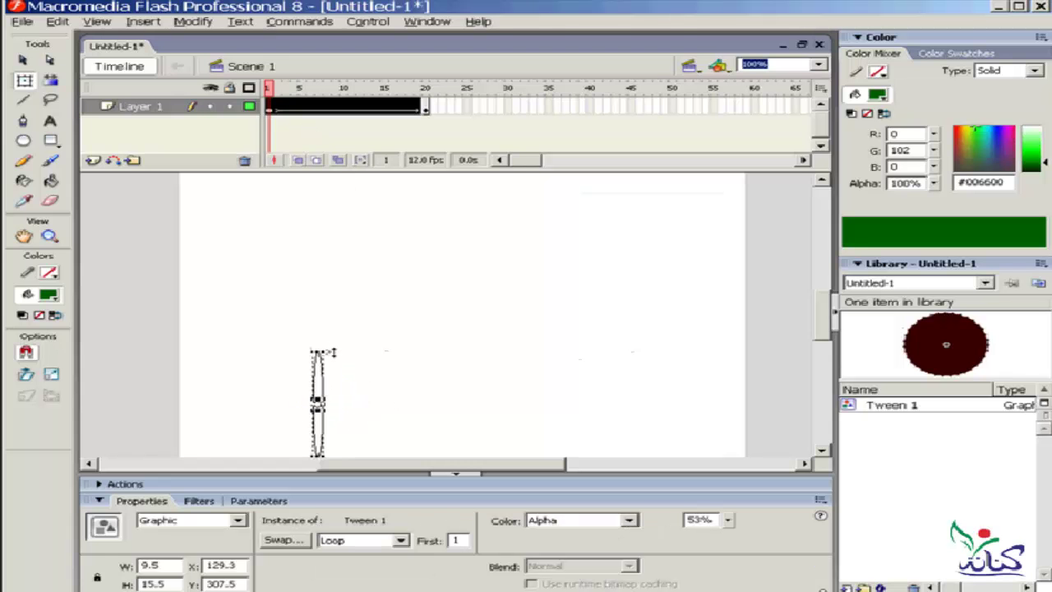
left_click_drag(317, 404, 317, 350)
left_click_drag(322, 404, 392, 405)
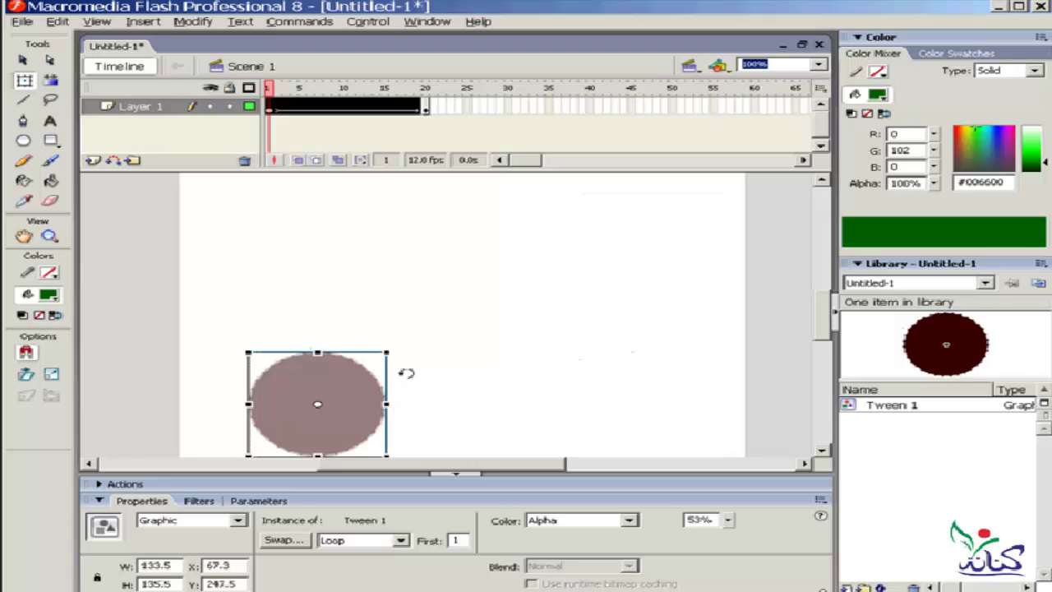
Step: Open the Tween 1 circle symbol for editing
left_click(319, 300)
left_click(293, 394)
double_click(293, 393)
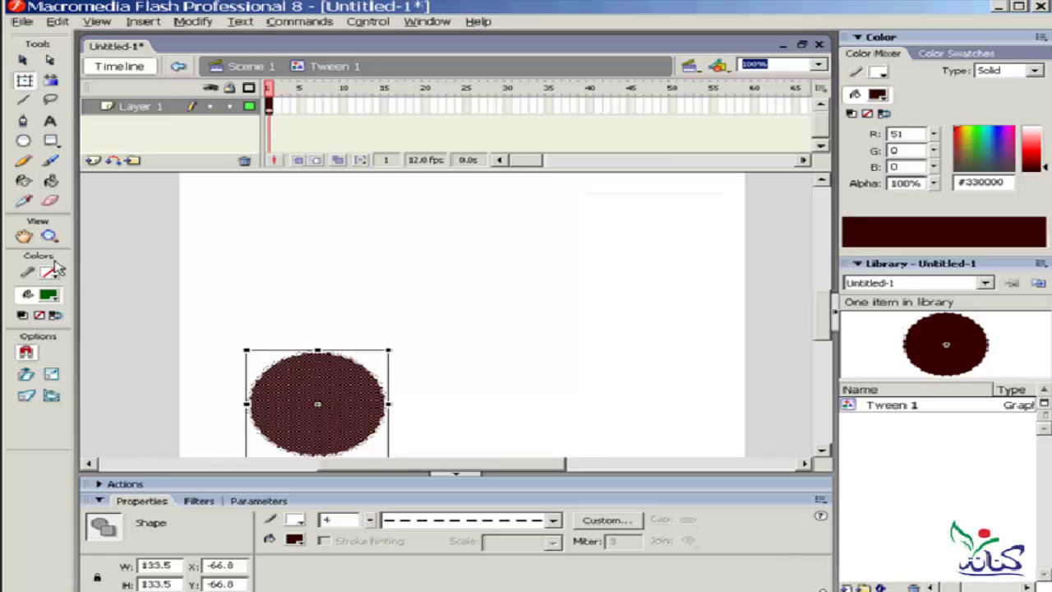
Step: Erase six round holes into the circle with the Eraser, then return to Scene 1
left_click(50, 201)
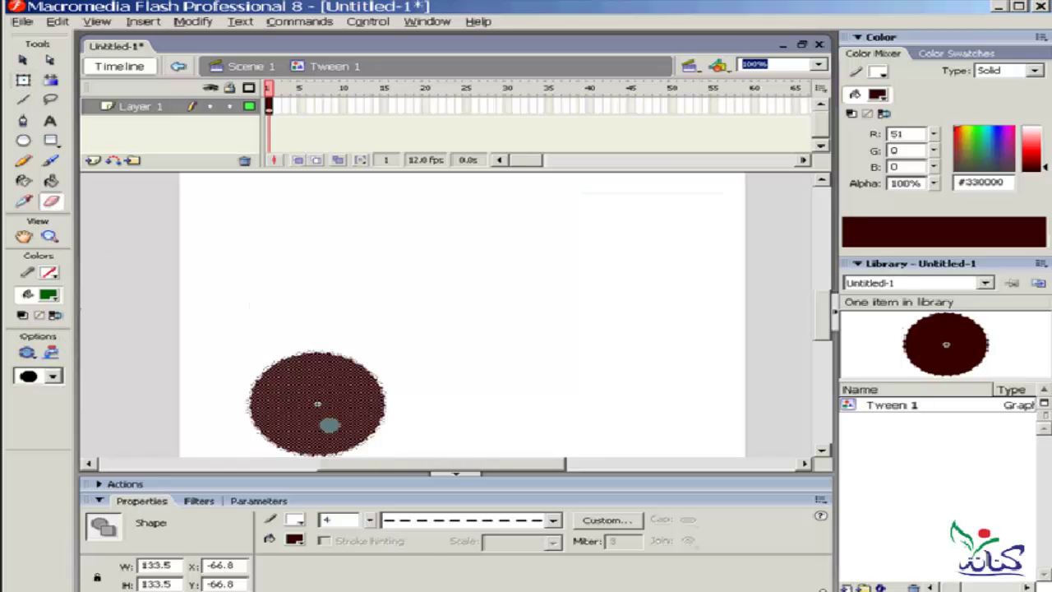
left_click(309, 383)
left_click(280, 403)
left_click(349, 421)
left_click(314, 432)
left_click(346, 395)
left_click(293, 417)
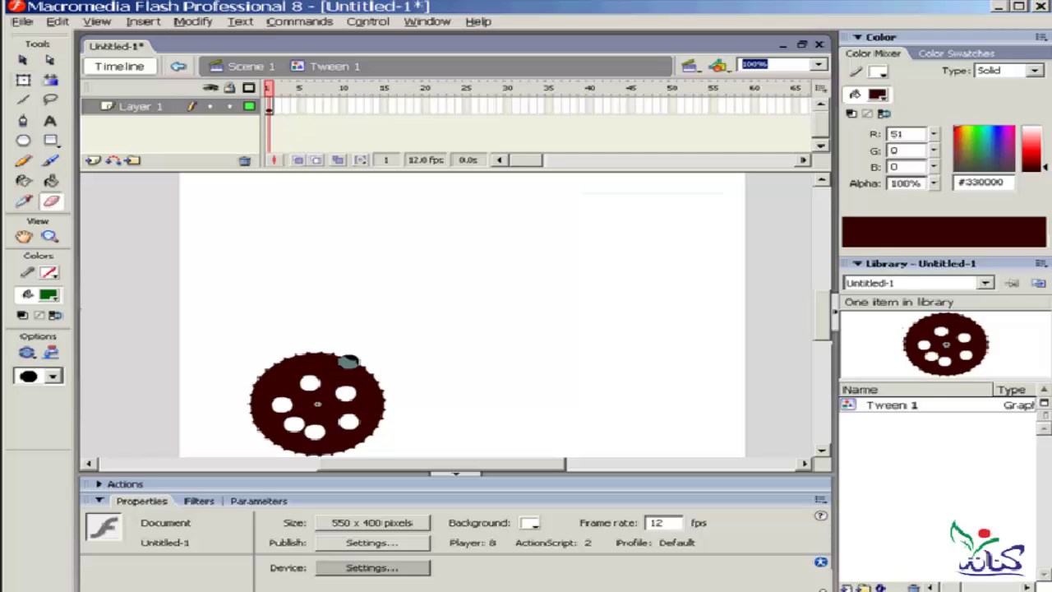
left_click(246, 66)
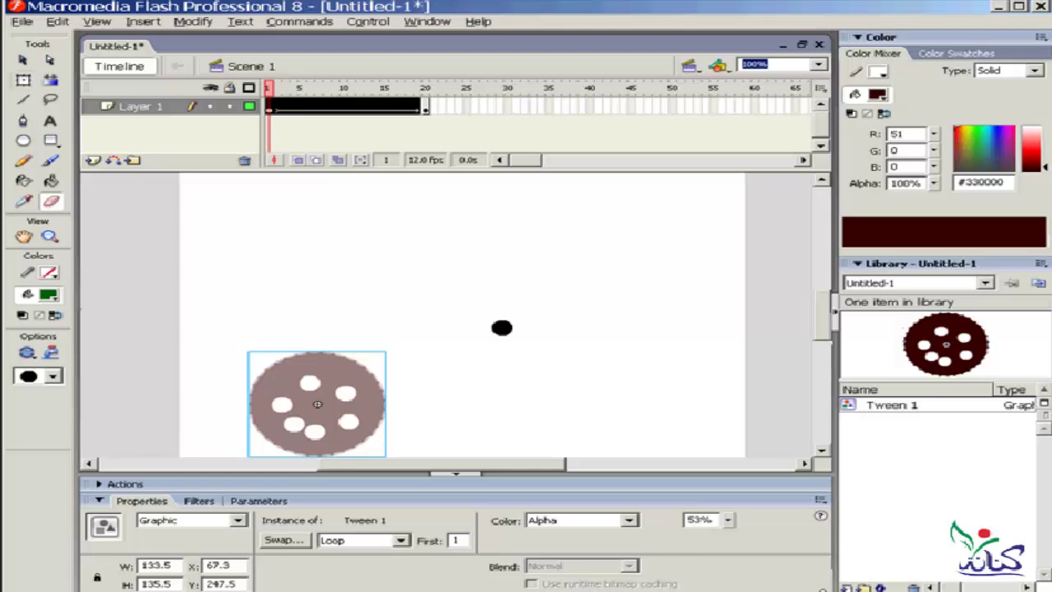
Step: Play the holed-wheel tween twice, rewinding to frame 1 between plays
key("Return")
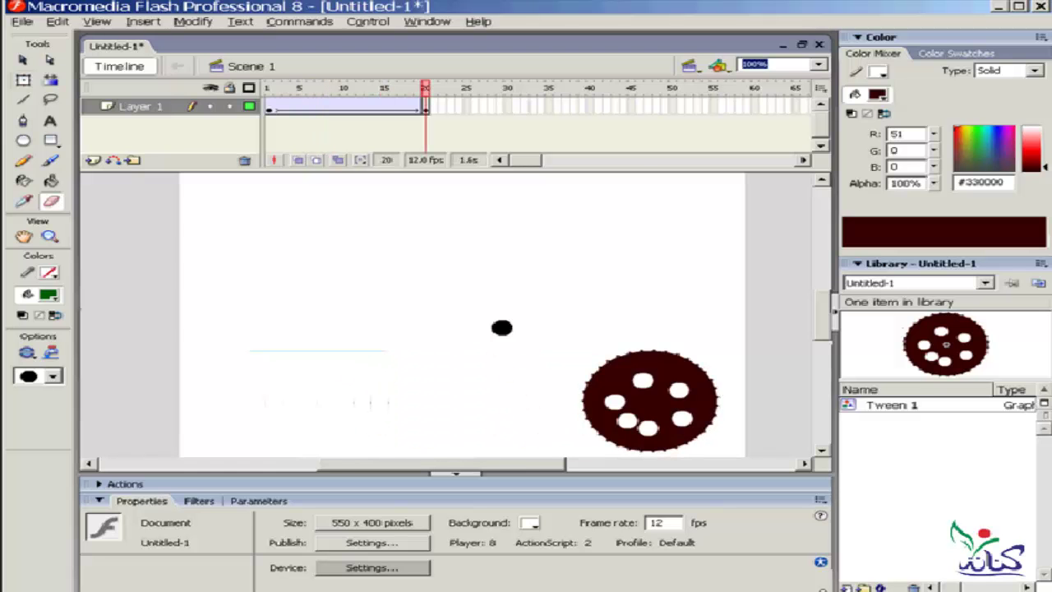
left_click_drag(425, 87, 269, 87)
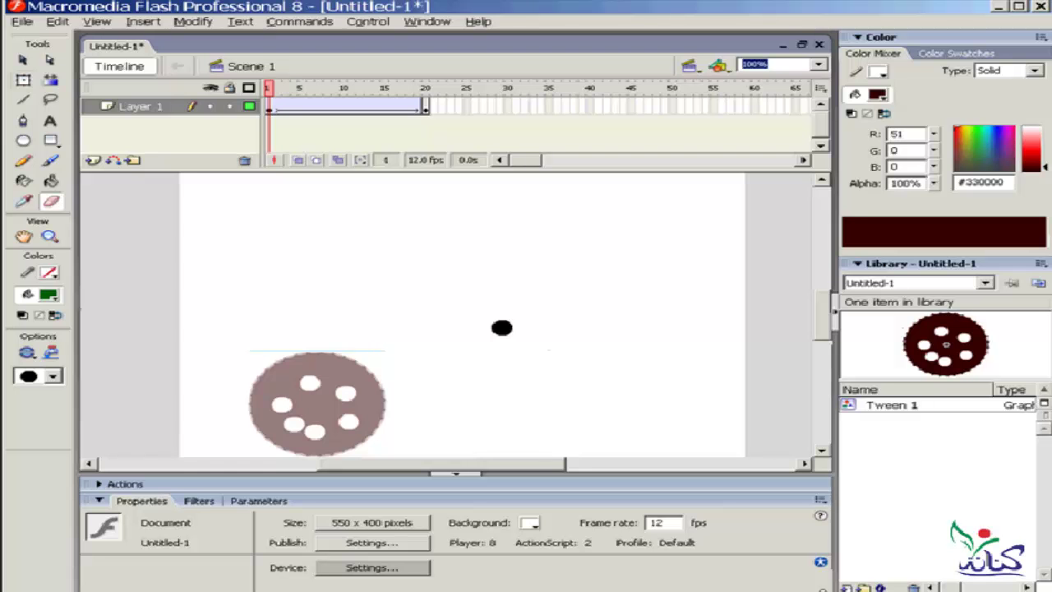
key("Return")
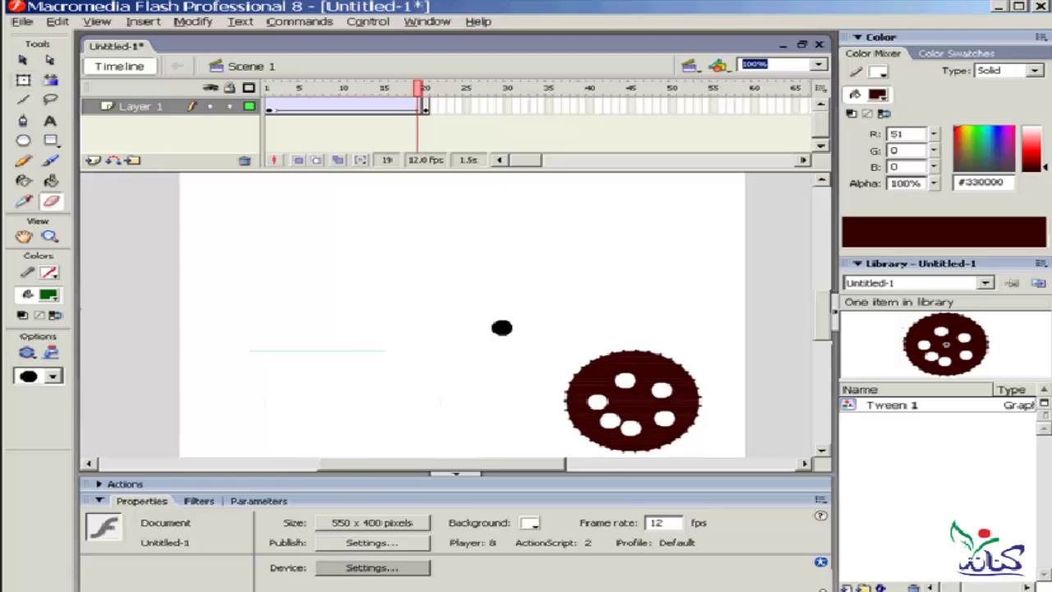
key("ctrl+alt+r")
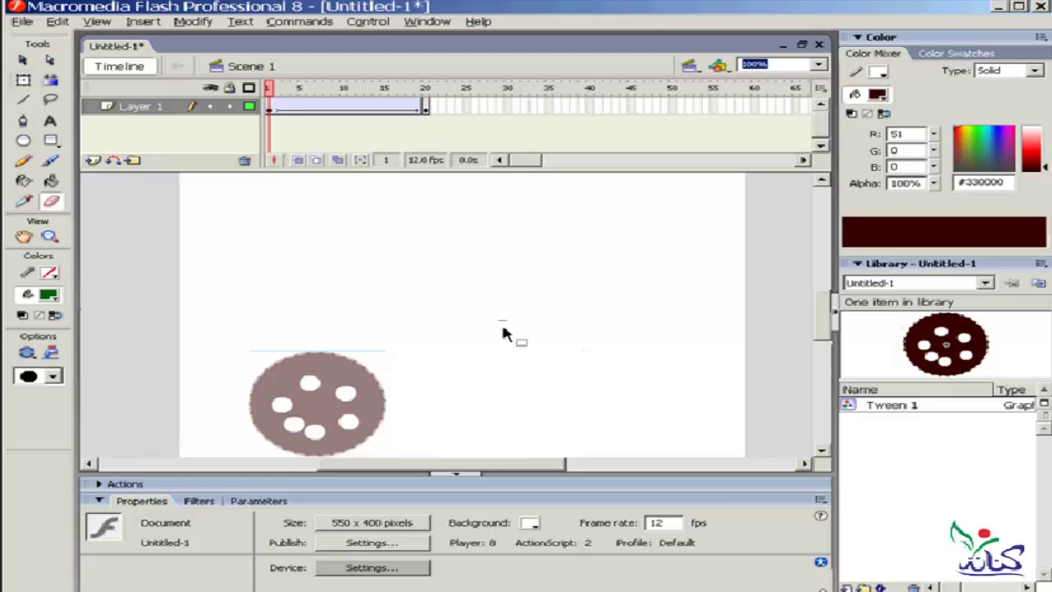
Step: Step through the tween frame by frame, then enter editing mode for Tween 1
key("Return")
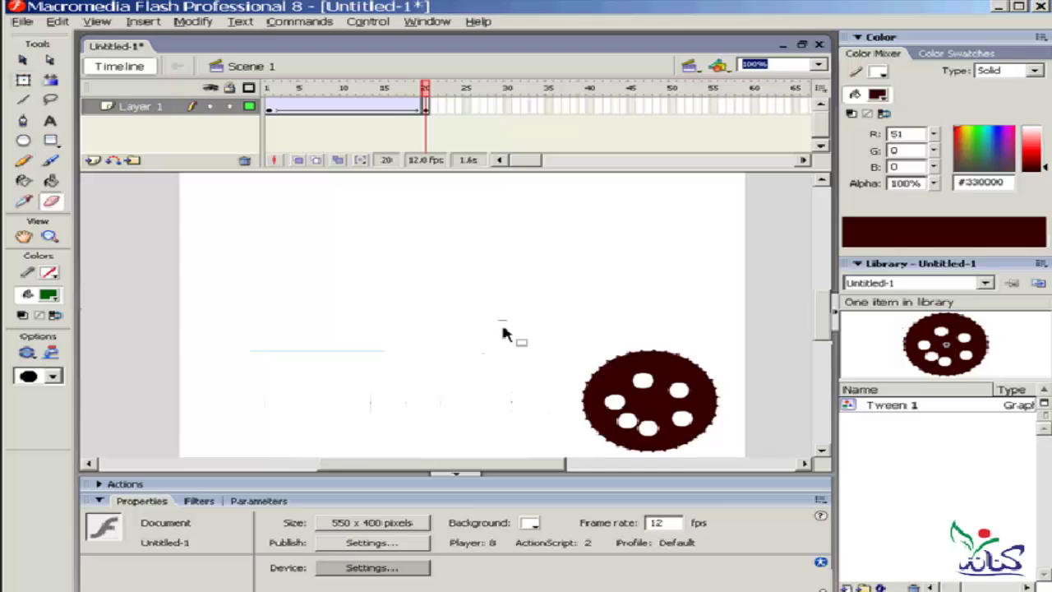
key("comma")
key("comma")
key("comma")
key("comma")
key("comma")
key("comma")
key("comma")
key("comma")
key("comma")
key("comma")
key("comma")
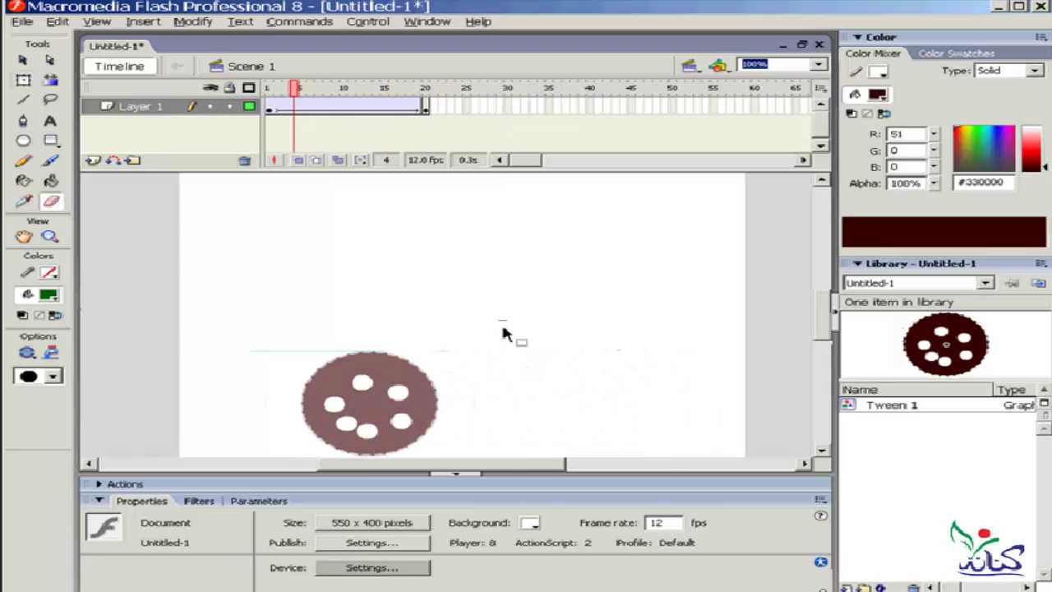
key("comma")
key("comma")
key("comma")
key("period")
key("period")
key("period")
key("period")
key("period")
key("period")
key("period")
key("period")
key("period")
key("comma")
key("comma")
key("comma")
key("comma")
key("comma")
key("comma")
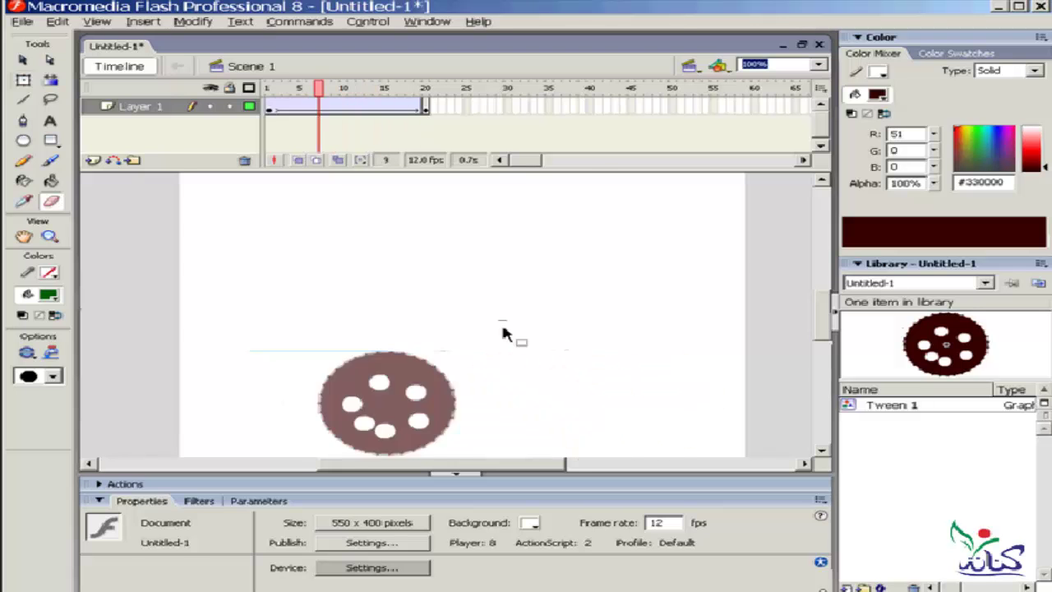
key("ctrl+e")
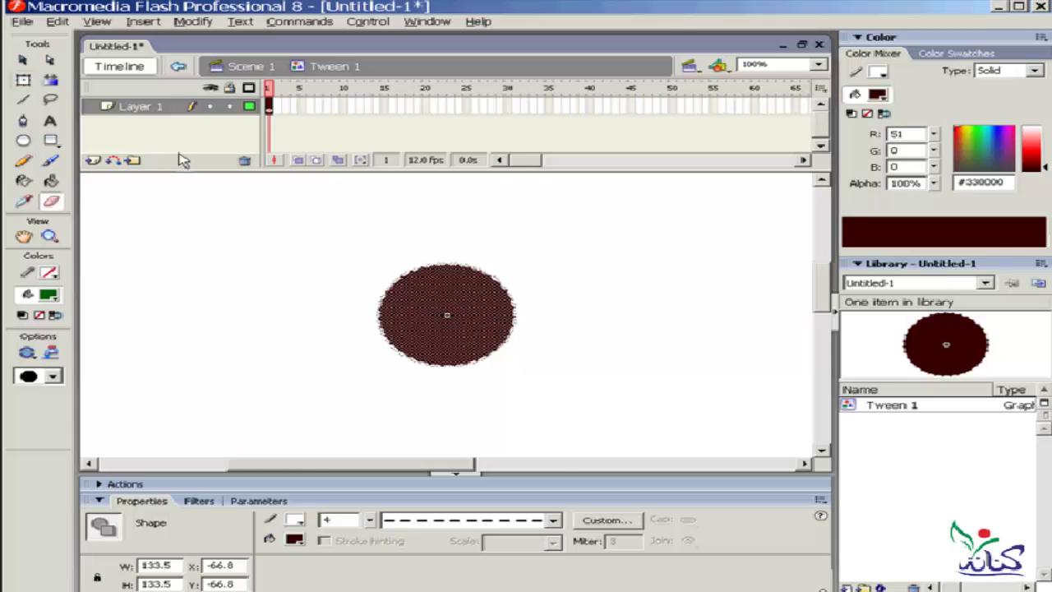
Step: Back in Scene 1, resize the squashed frame-1 circle to 75.5 × 75.5 with Free Transform
left_click(247, 67)
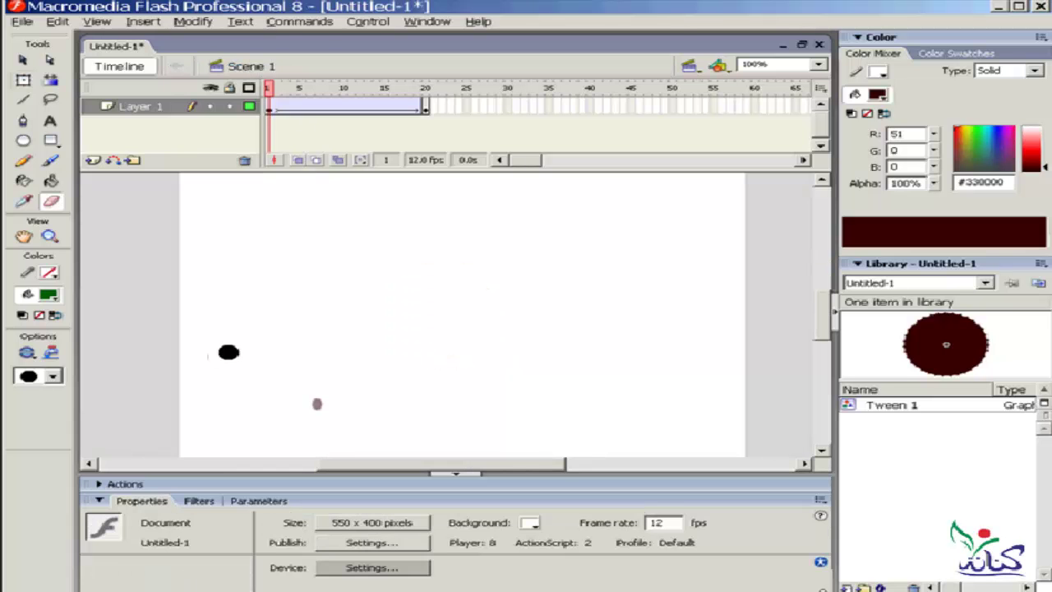
left_click(24, 79)
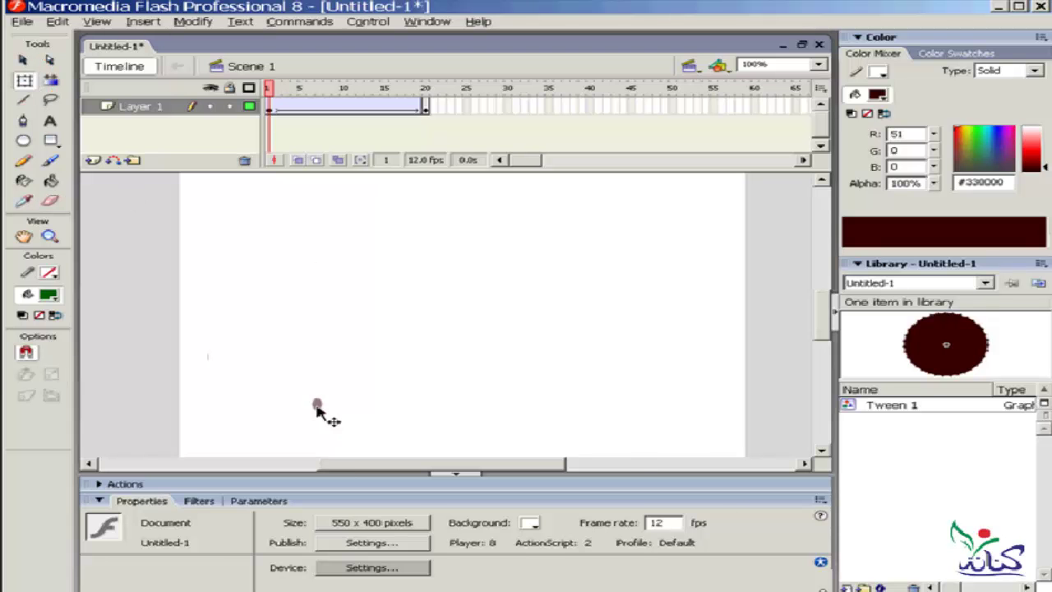
left_click(318, 405)
mouse_move(318, 394)
left_mouse_down()
mouse_move(336, 371)
mouse_move(358, 402)
left_mouse_up()
left_click(262, 302)
left_click(332, 421)
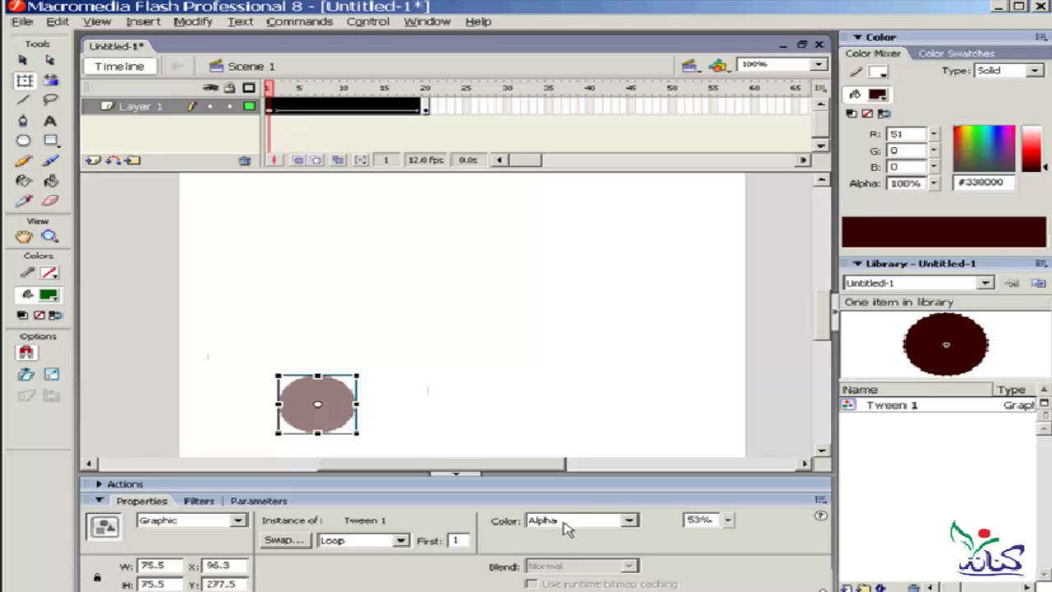
Step: Change the start circle's colour effect to Brightness -53% and preview the animation
left_click(630, 523)
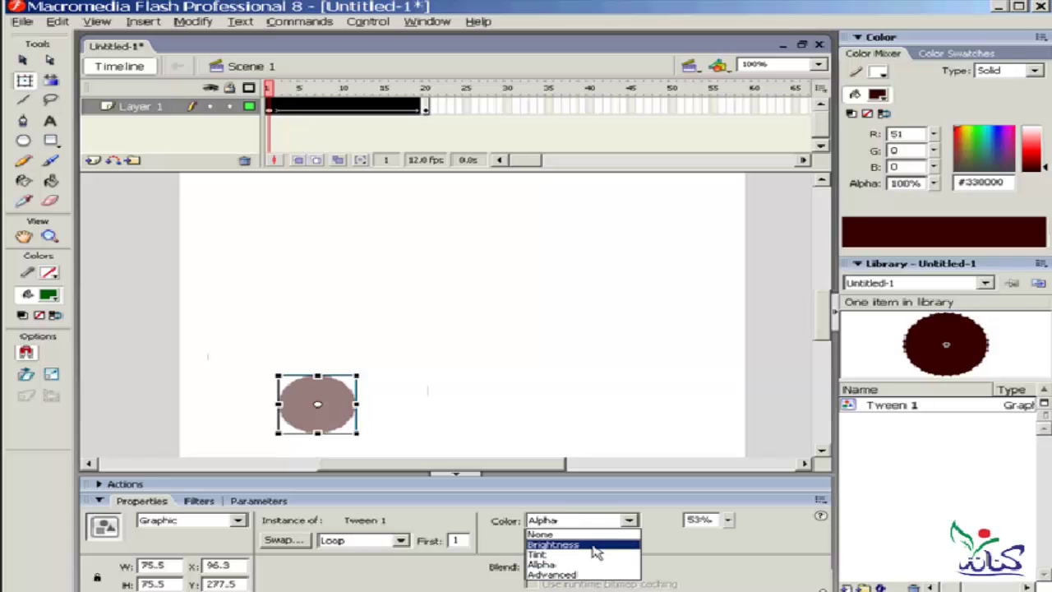
left_click(596, 548)
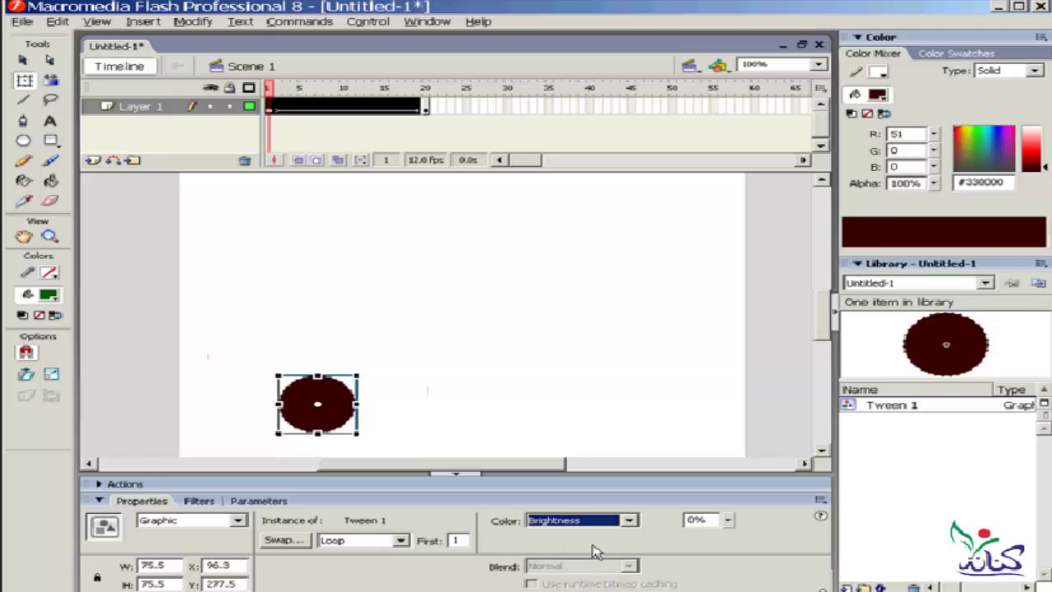
left_click(729, 521)
mouse_move(731, 528)
left_mouse_down()
mouse_move(731, 507)
mouse_move(729, 552)
left_mouse_up()
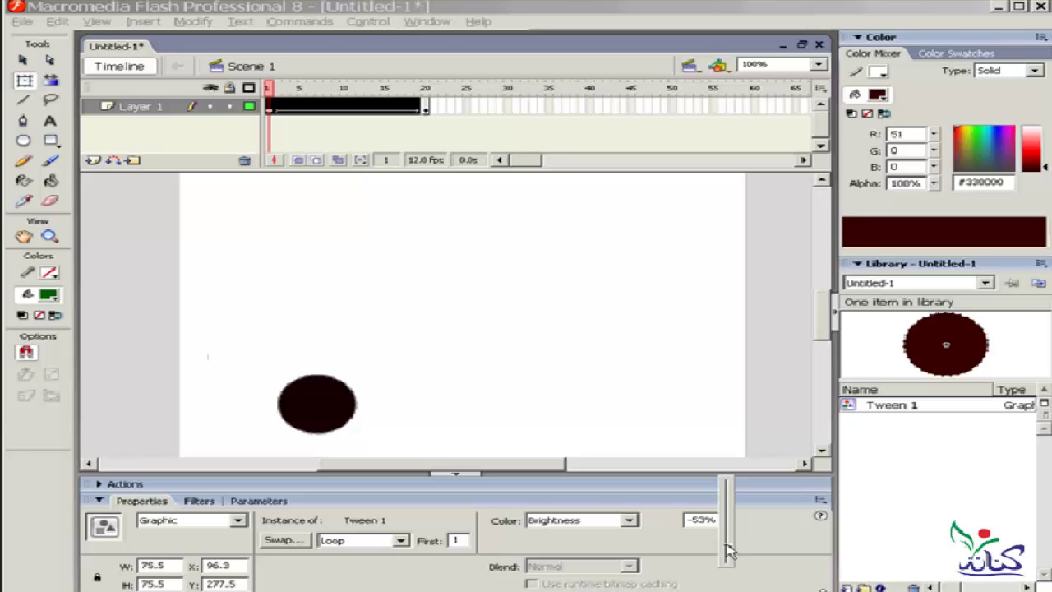
left_click_drag(730, 552, 730, 552)
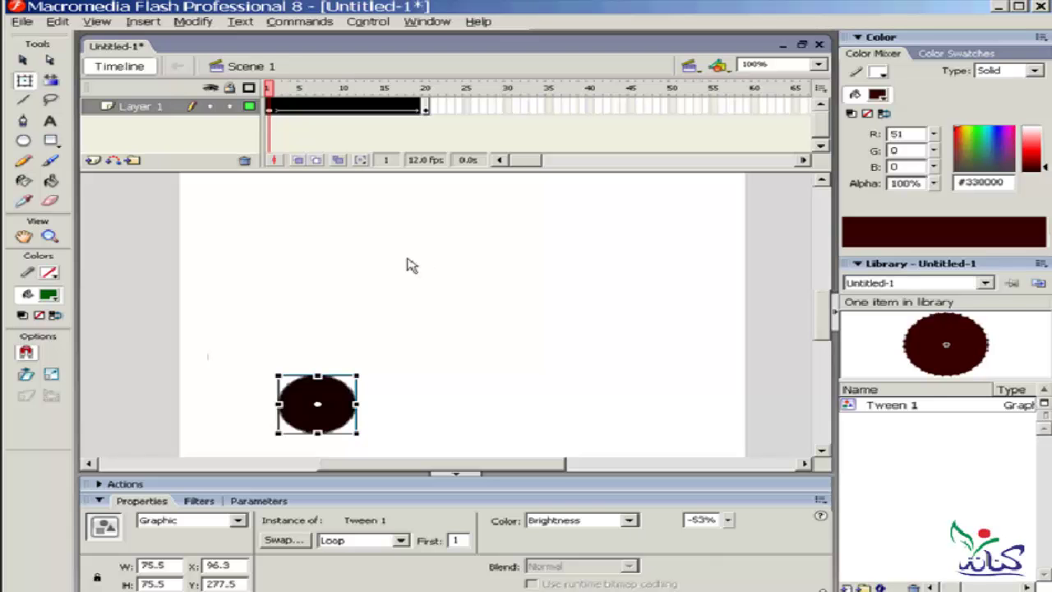
key("Return")
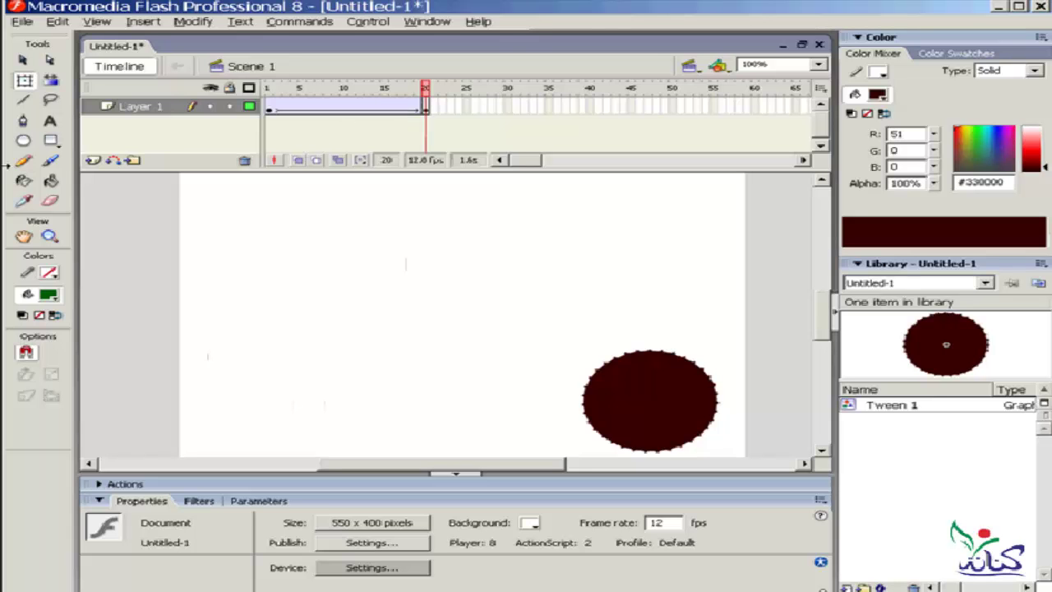
Step: Draw a trial green oval, undo it, and insert Layer 2 above Layer 1
left_click(23, 140)
mouse_move(302, 204)
left_mouse_down()
mouse_move(226, 274)
mouse_move(199, 280)
left_mouse_up()
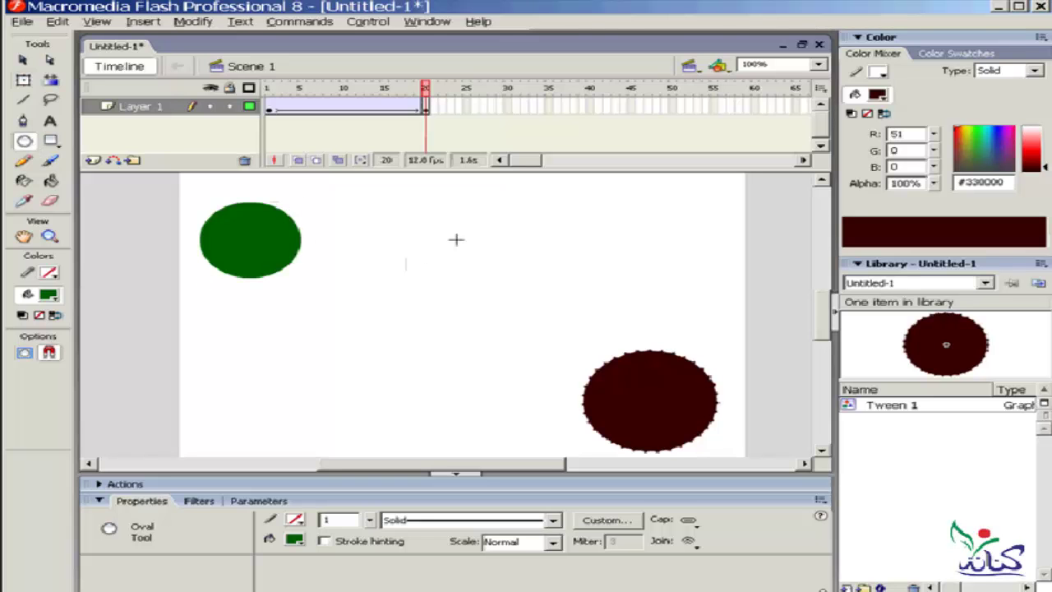
key("ctrl+z")
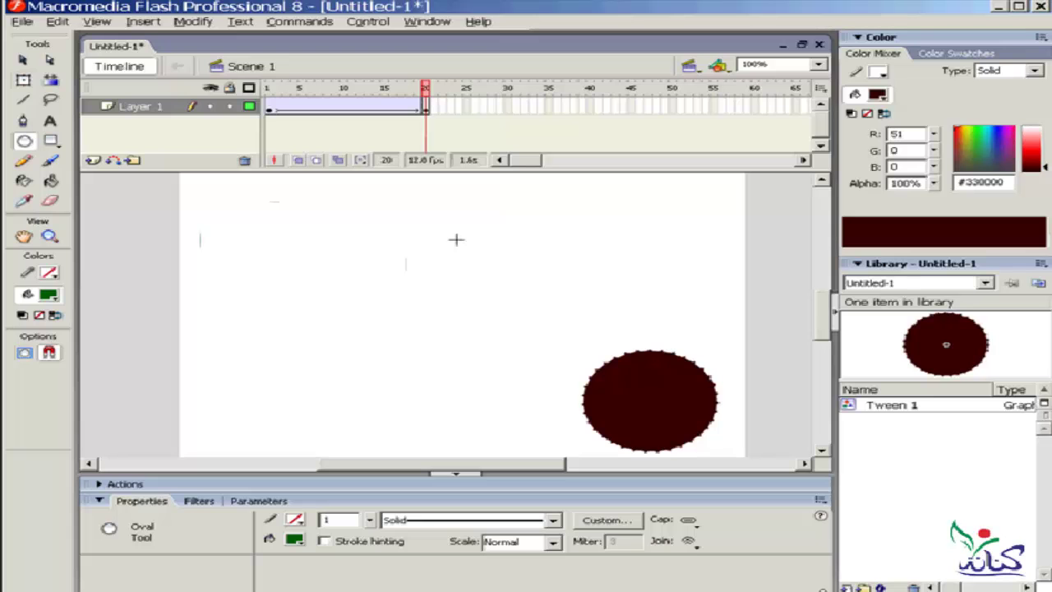
left_click(93, 159)
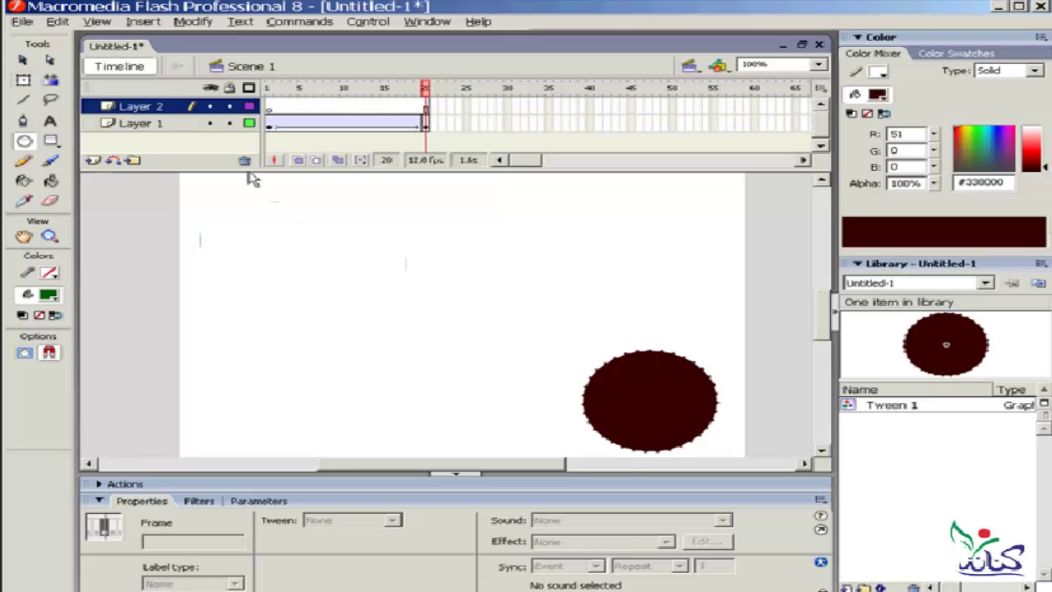
Step: Draw a green circle at the upper left on frame 1 of Layer 2
left_click(271, 107)
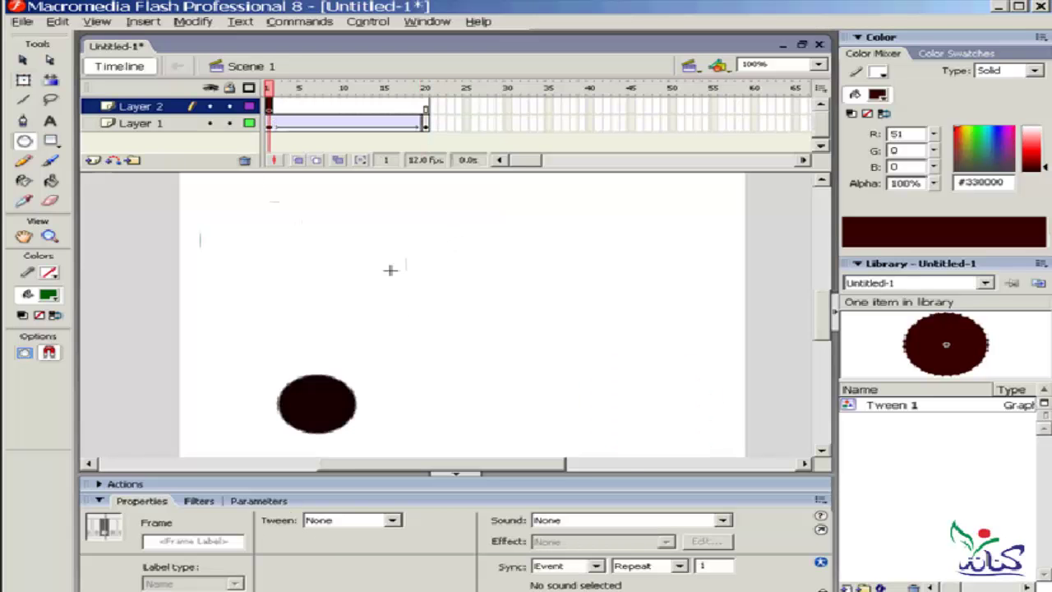
left_click(24, 141)
left_click_drag(325, 206, 217, 291)
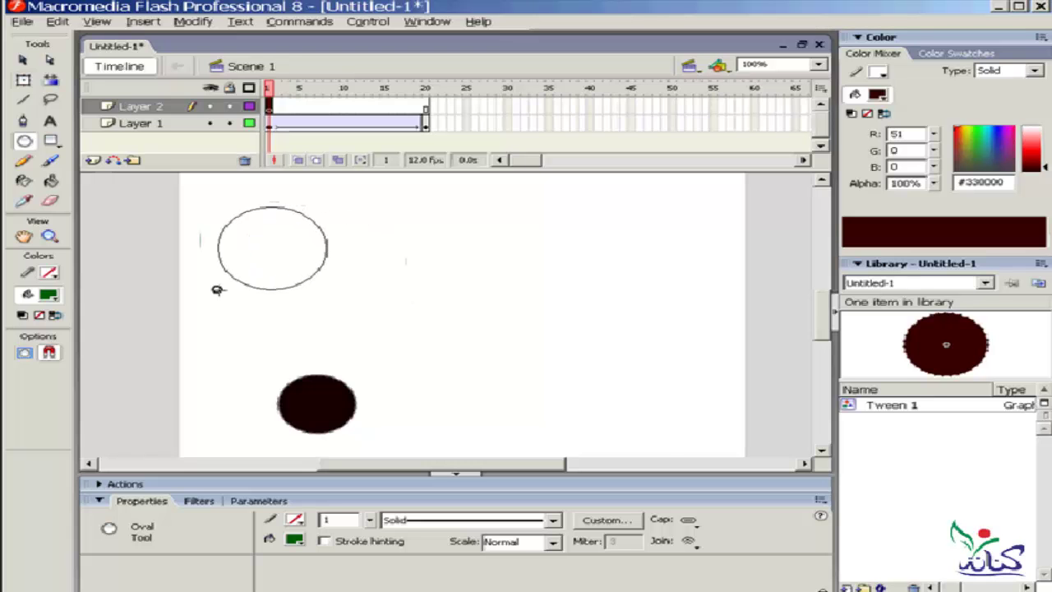
Step: At frame 20, move the green circle to the upper right and shrink it to a small dot
left_click(425, 106)
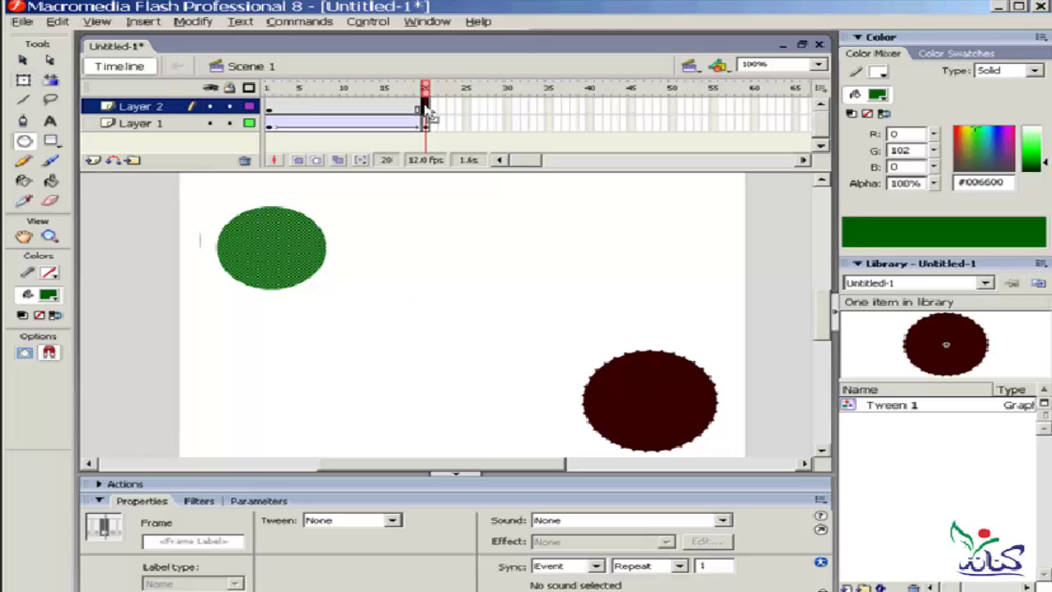
left_click(23, 60)
left_click_drag(268, 248, 663, 237)
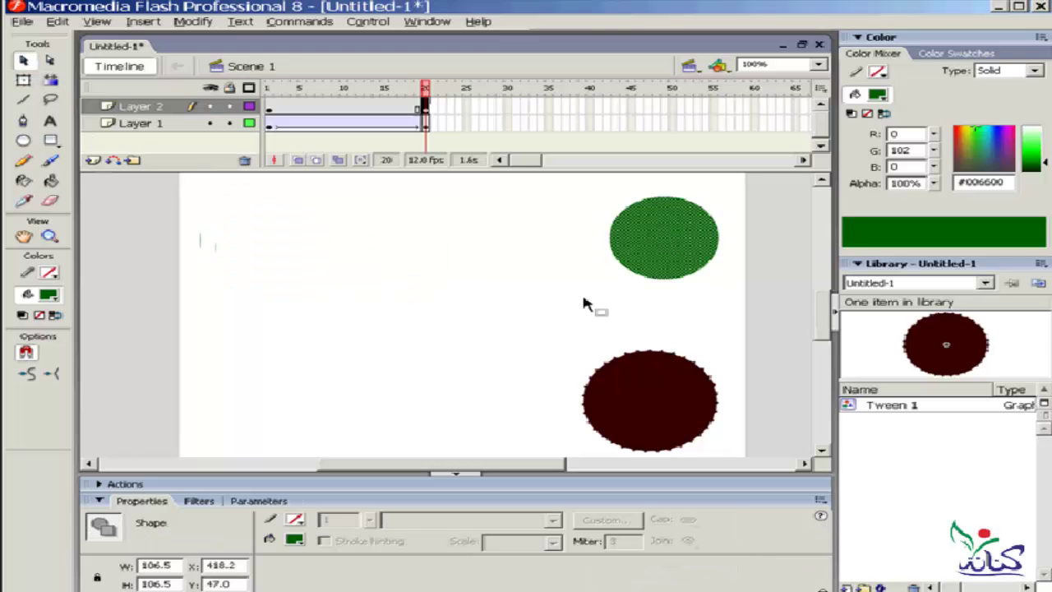
left_click(23, 80)
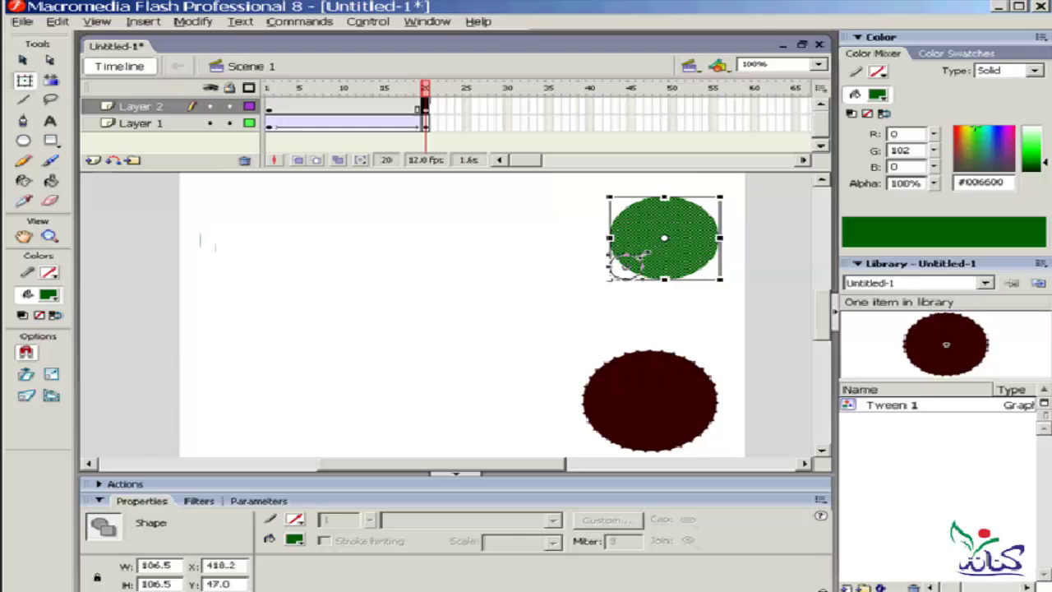
left_click_drag(622, 261, 639, 254)
left_click(617, 213)
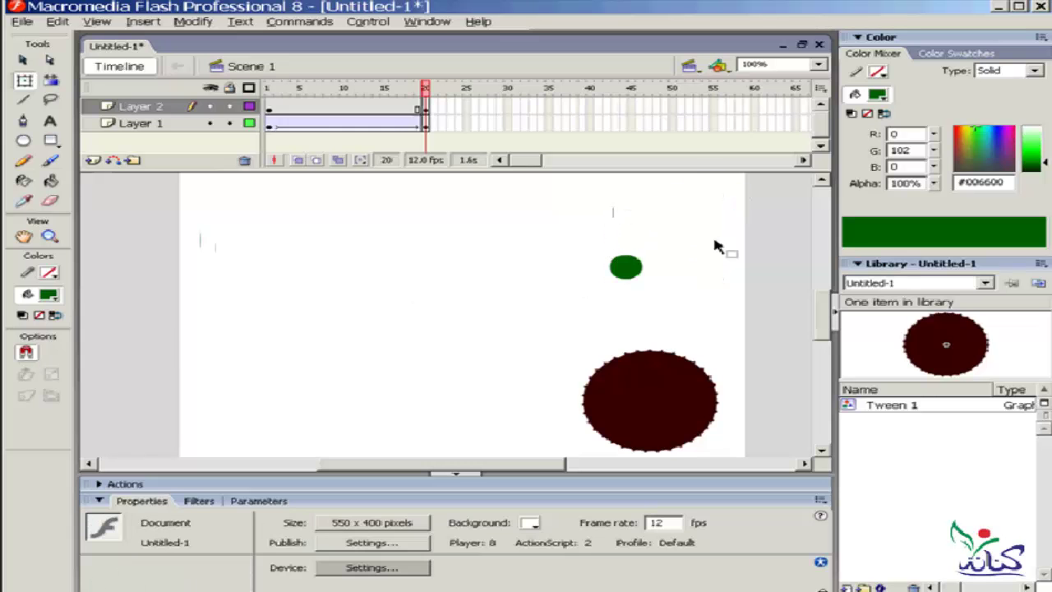
left_click(270, 107)
Step: Apply a Shape tween to Layer 2's frames 1–20 and clear the selection
left_click(393, 521)
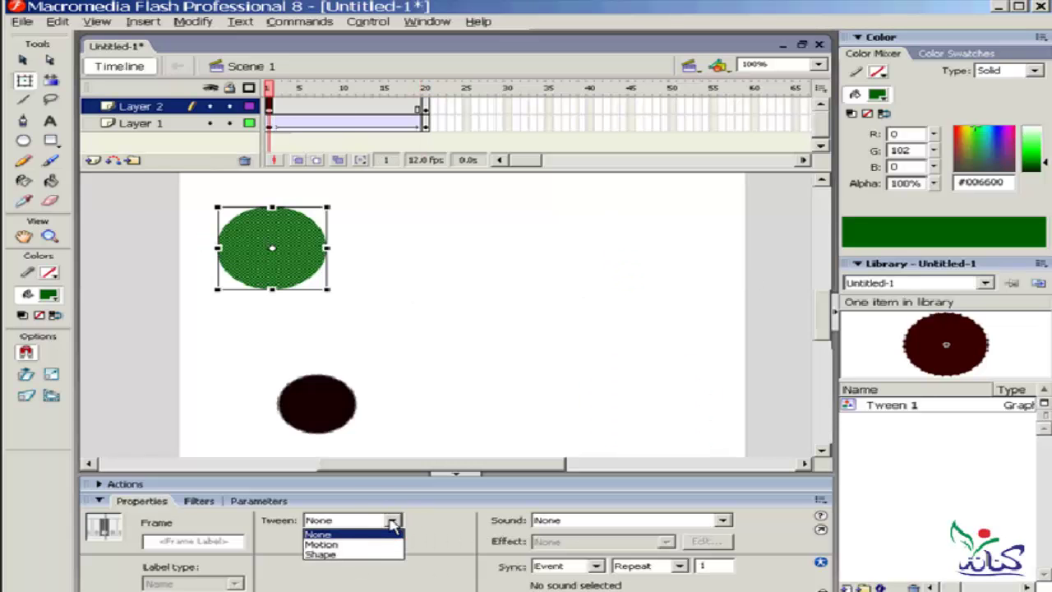
left_click(364, 555)
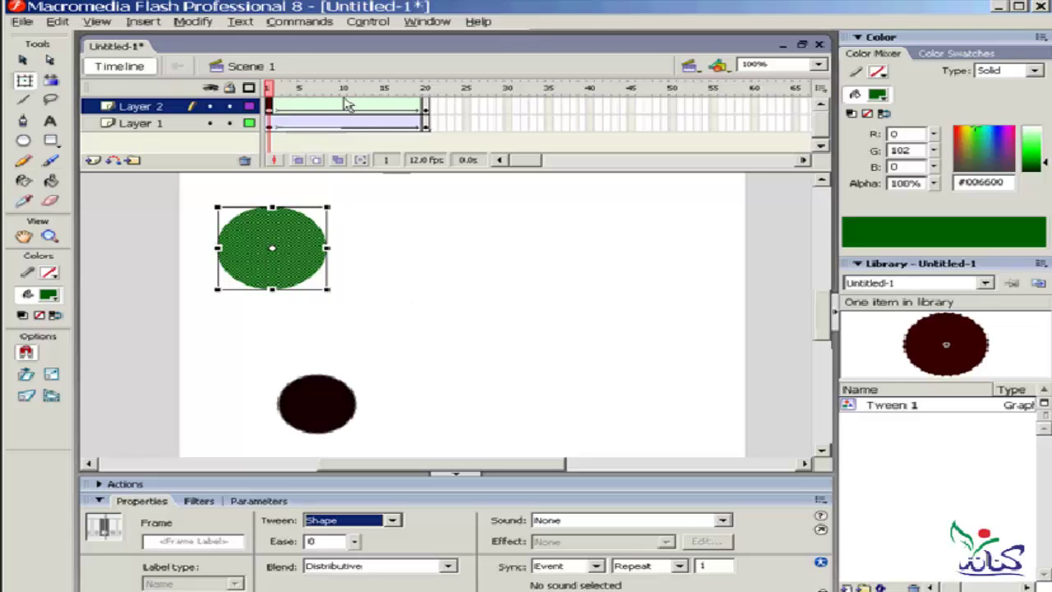
left_click(276, 92)
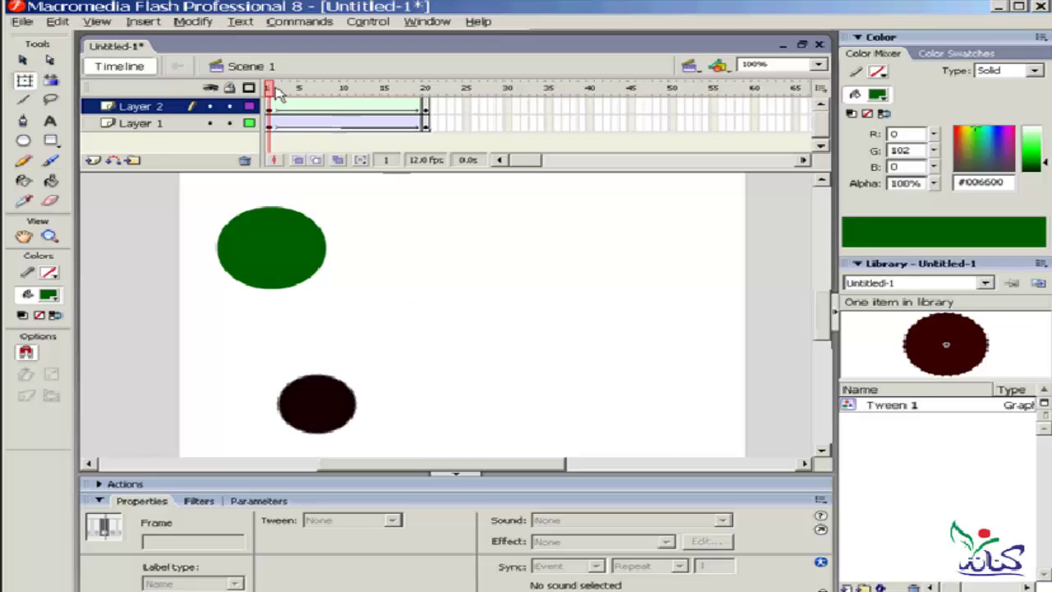
key("Return")
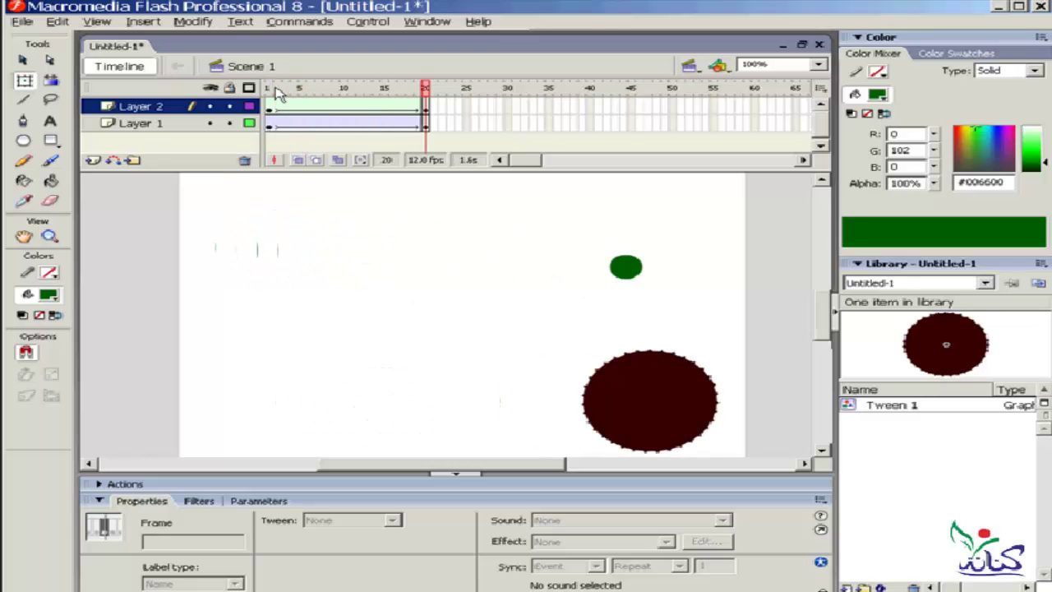
key("comma")
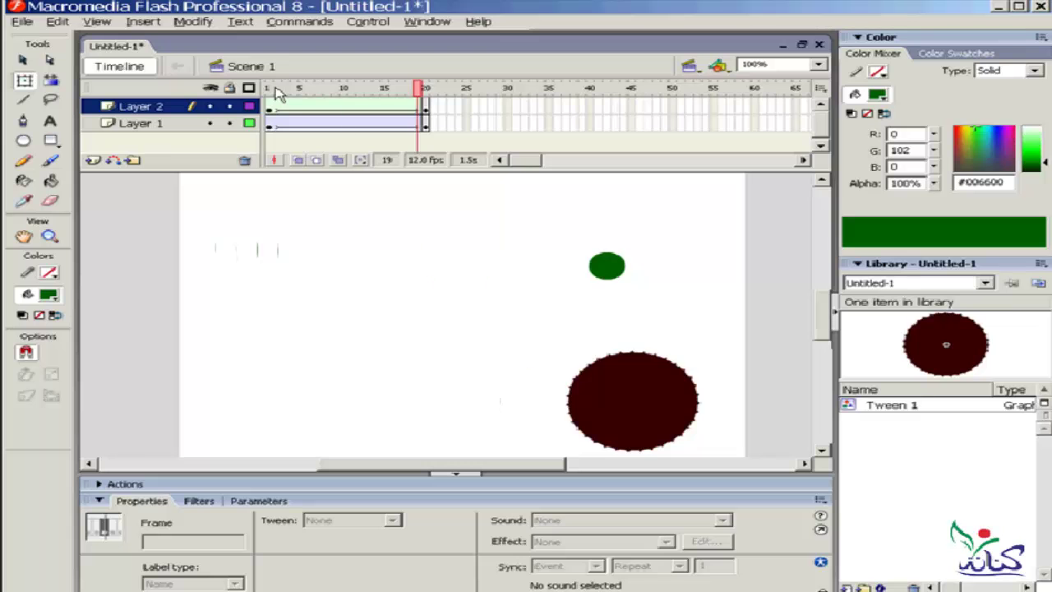
key("Home")
key("Return")
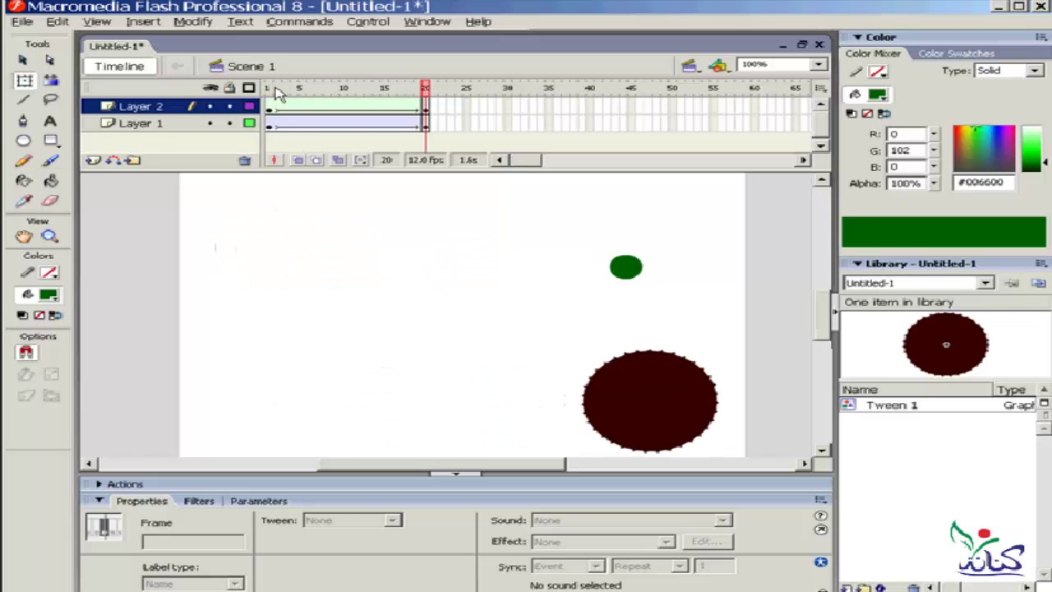
key("comma")
key("Home")
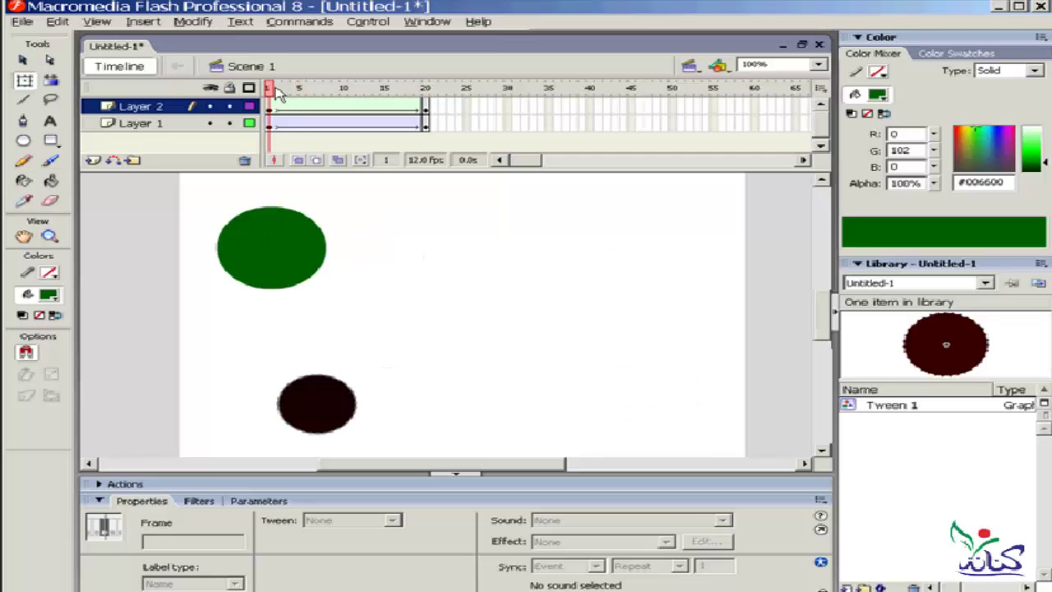
left_click(502, 345)
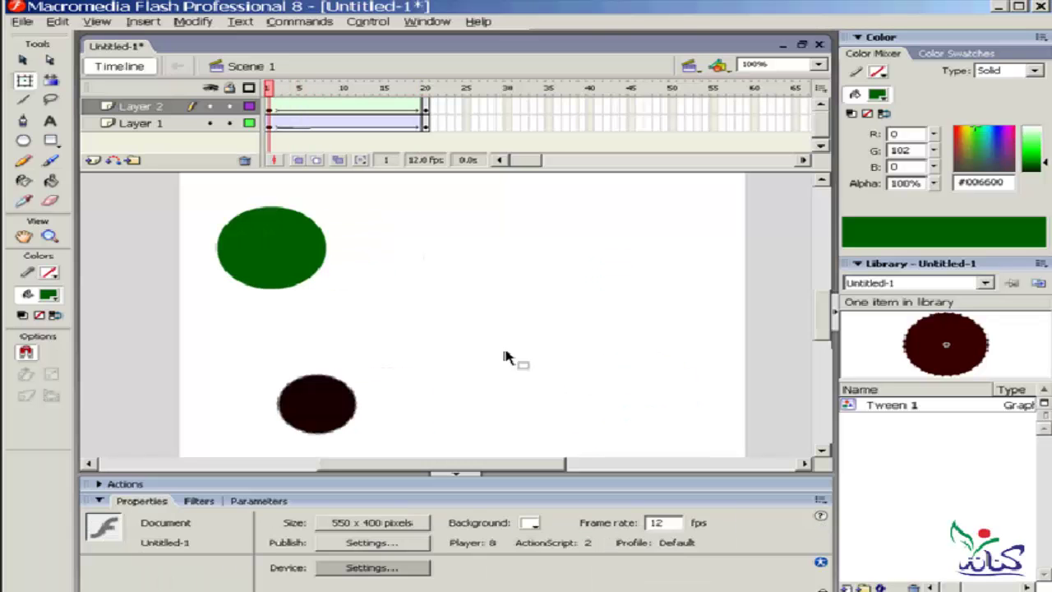
left_click(349, 412)
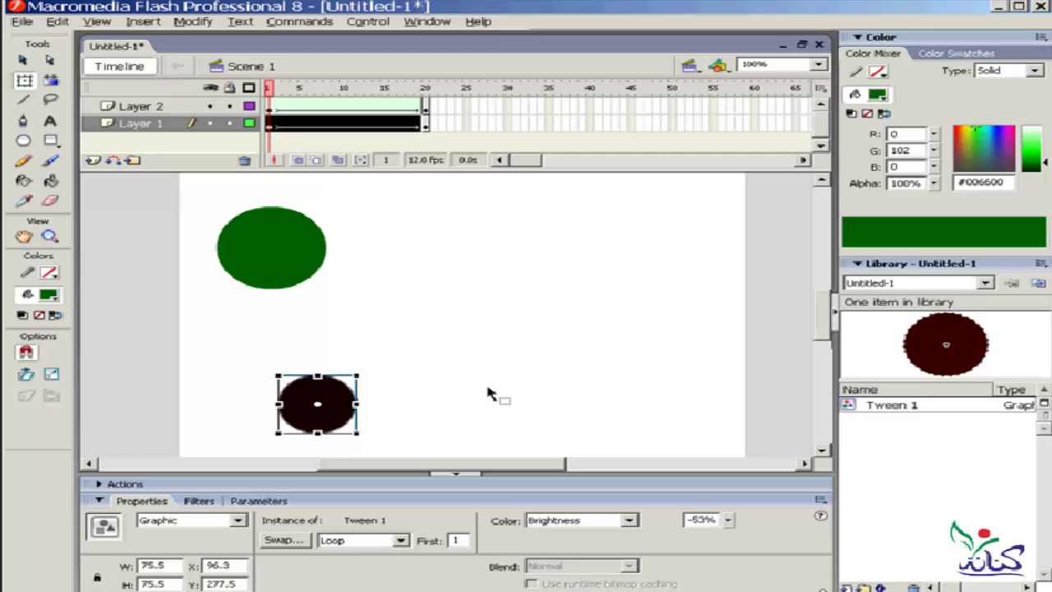
left_click(296, 275)
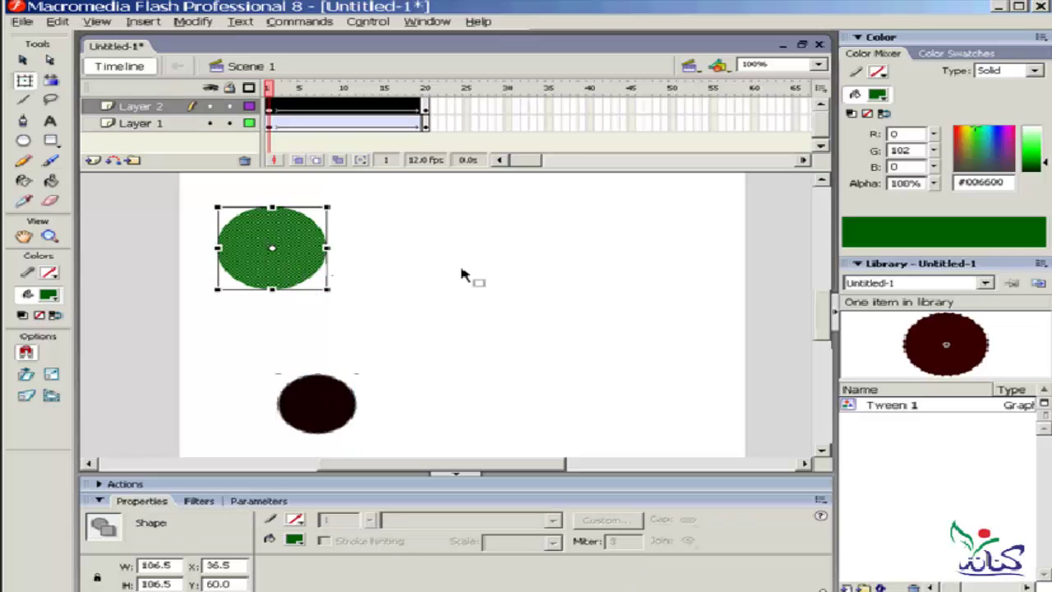